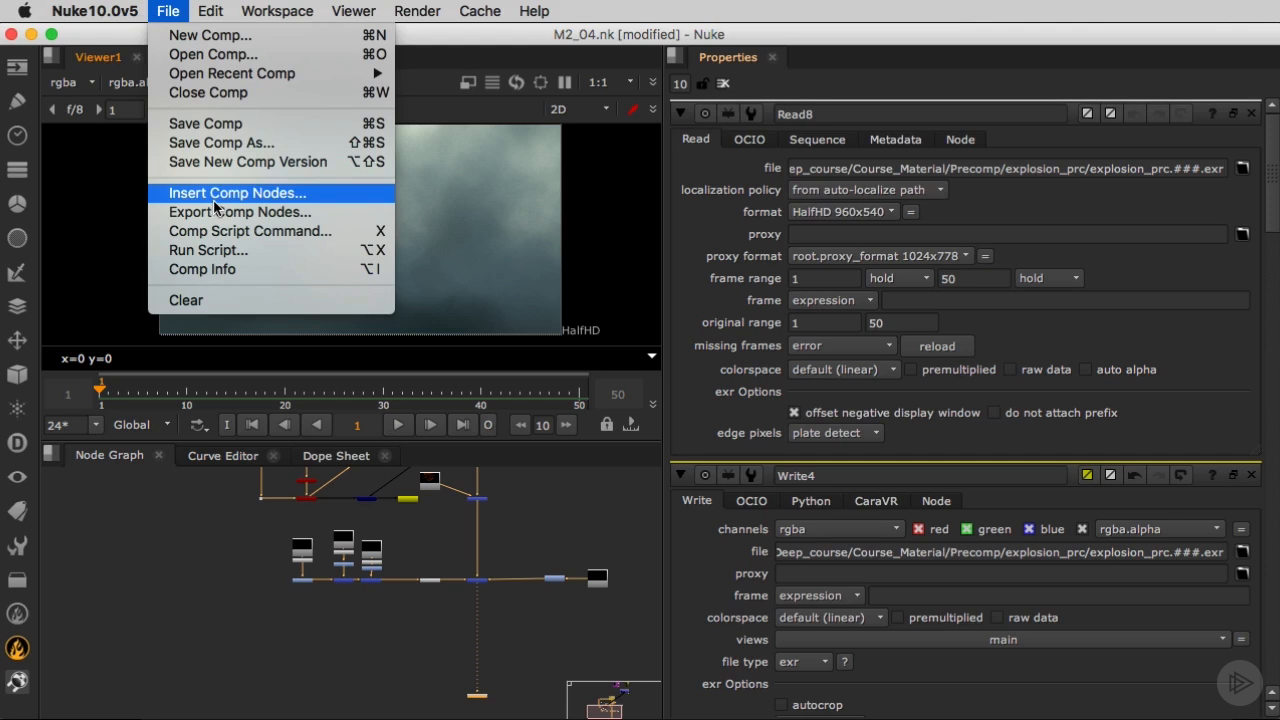
# Insert the floating_dust.nk script from the Course_Material Particles folder and move its backdrop closer to the viewer node.
pyautogui.click(214, 198)
pyautogui.click(273, 223)
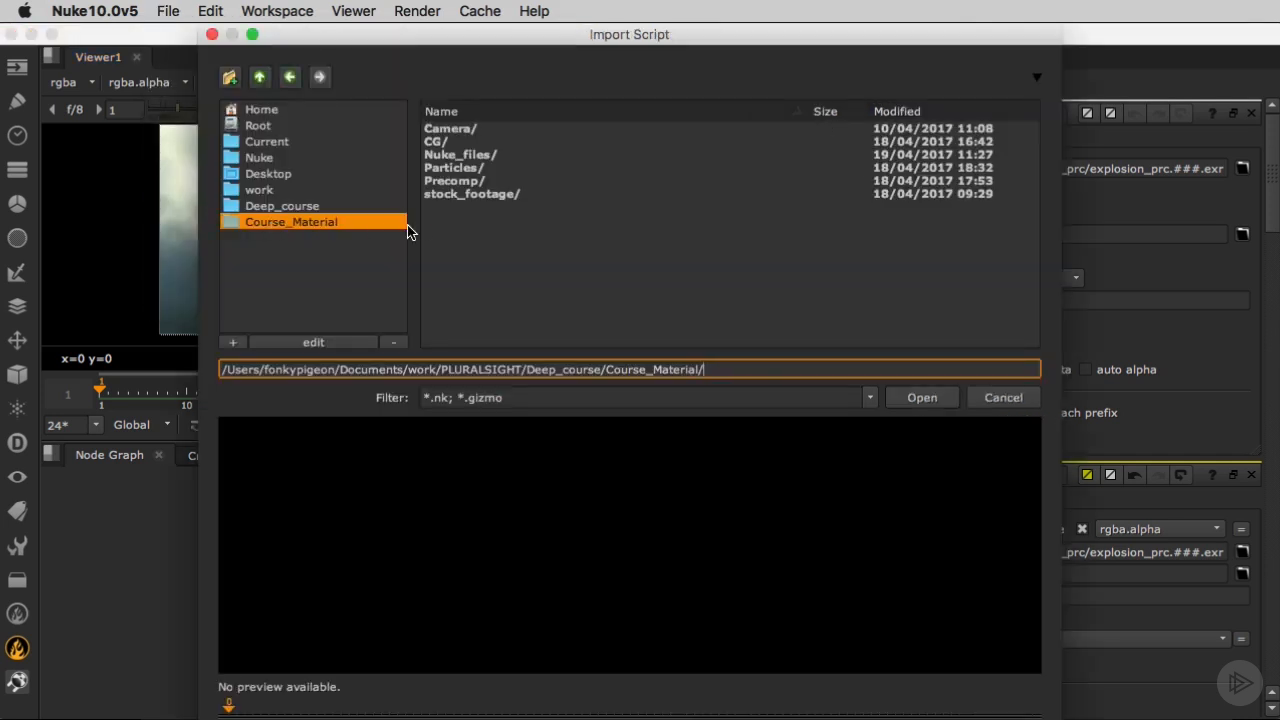
pyautogui.doubleClick(456, 168)
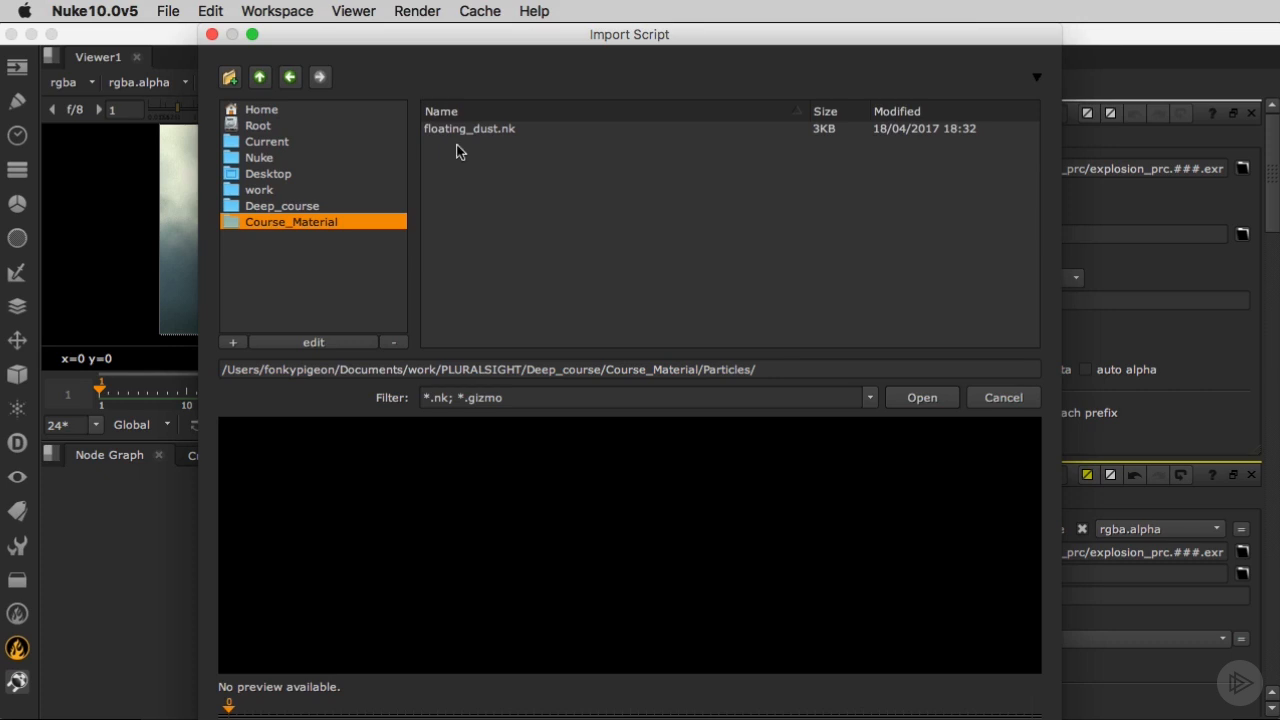
pyautogui.click(462, 131)
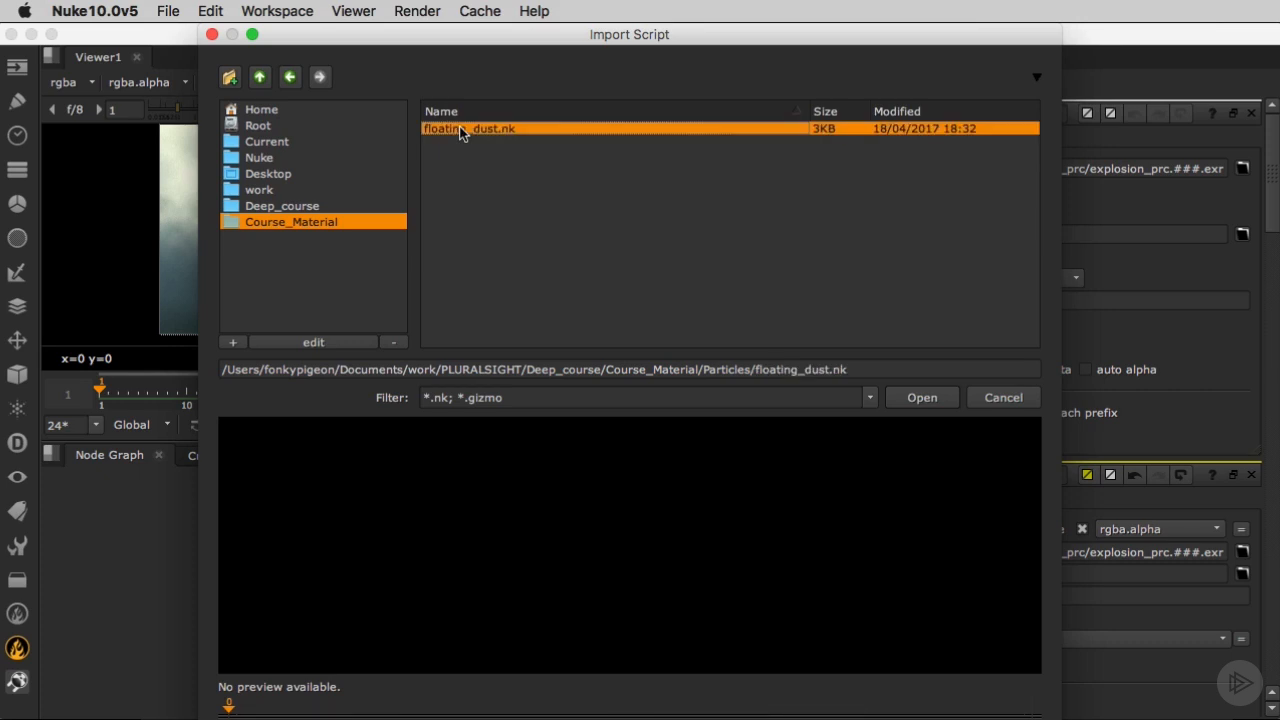
pyautogui.click(922, 398)
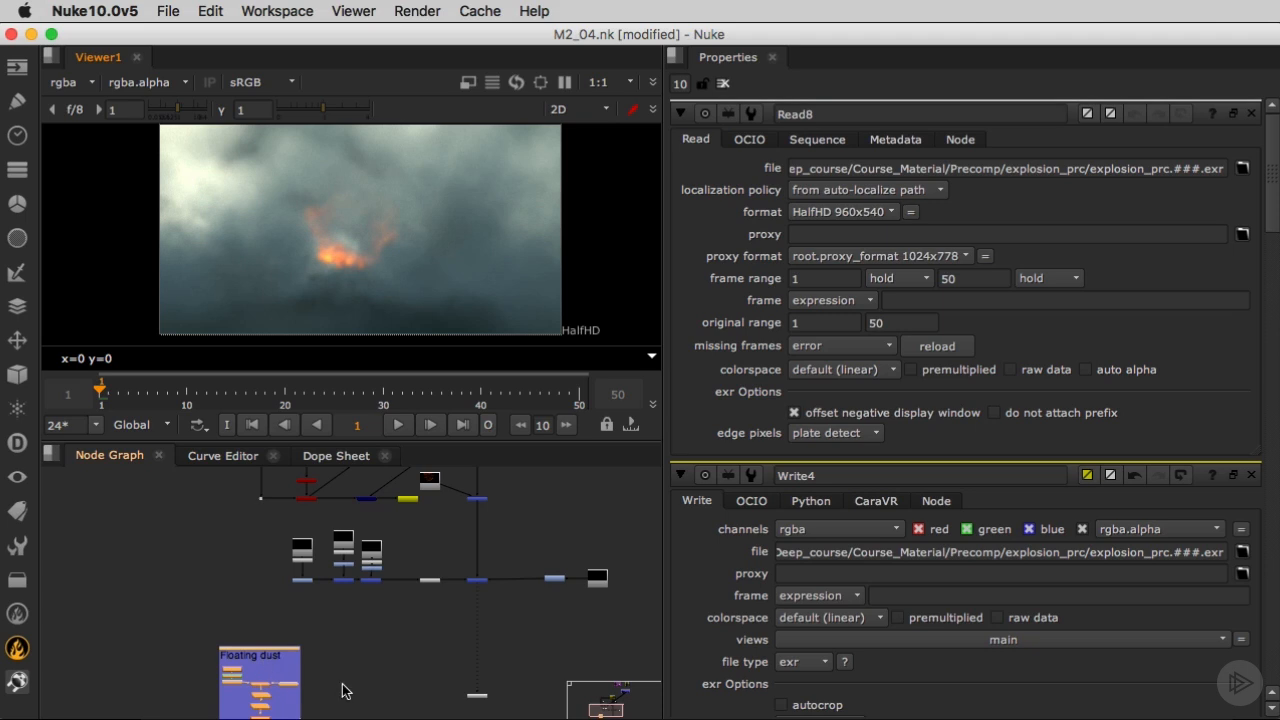
pyautogui.moveTo(342, 691); pyautogui.dragTo(344, 595, button='middle')
pyautogui.moveTo(253, 562); pyautogui.dragTo(318, 516)
# Examine the nodes inside the Floating dust group and open the ParticleTurbulence1 settings.
pyautogui.scroll(6, 364, 598)
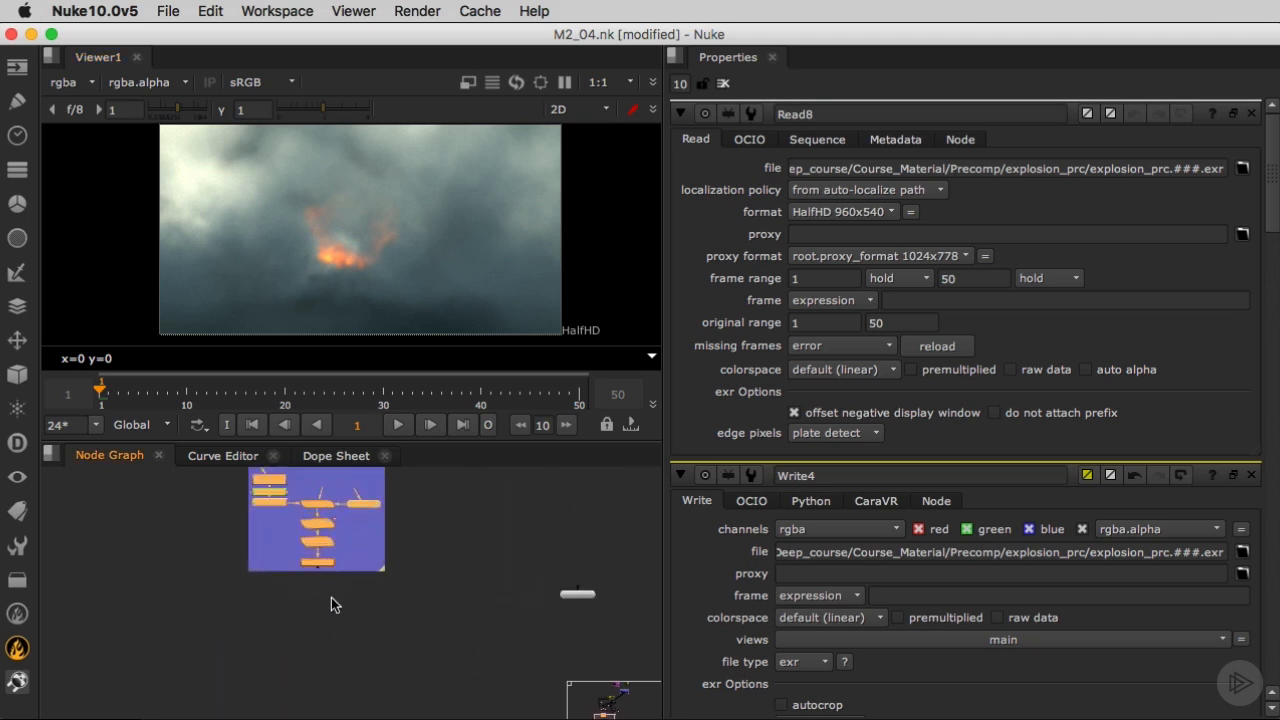
pyautogui.scroll(2, 291, 630)
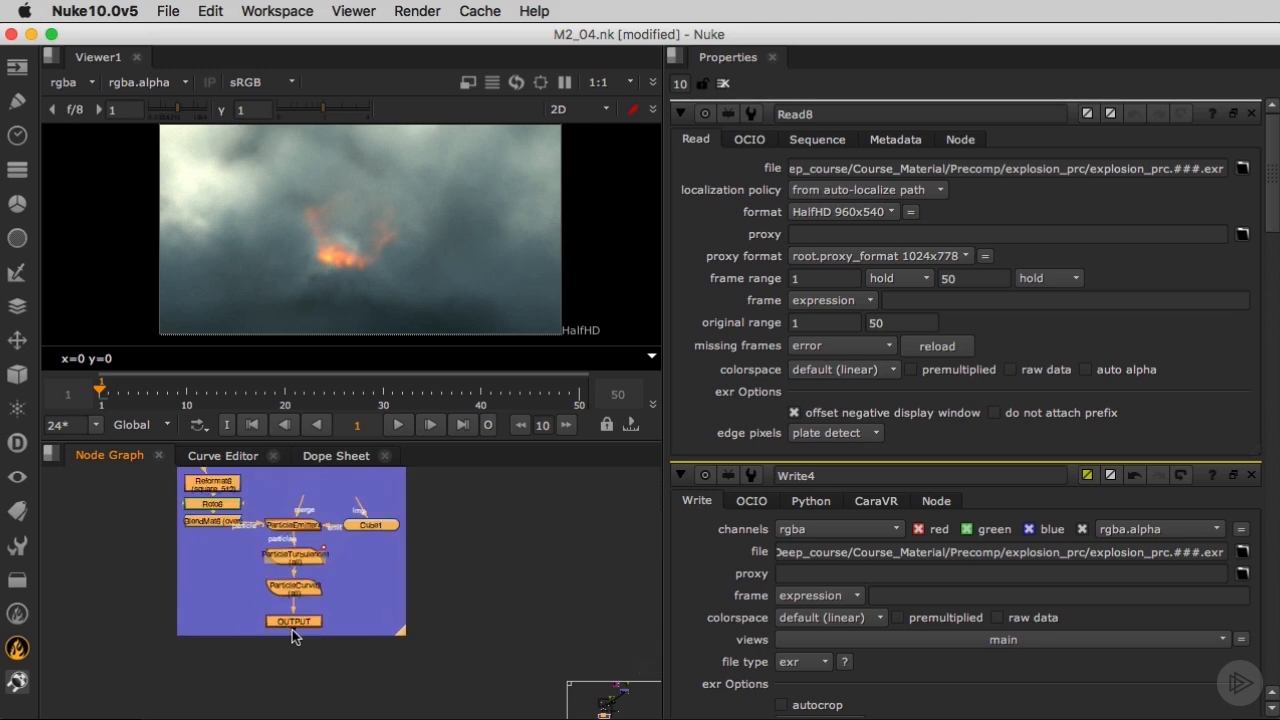
pyautogui.scroll(3, 190, 559)
pyautogui.scroll(-6, 197, 675)
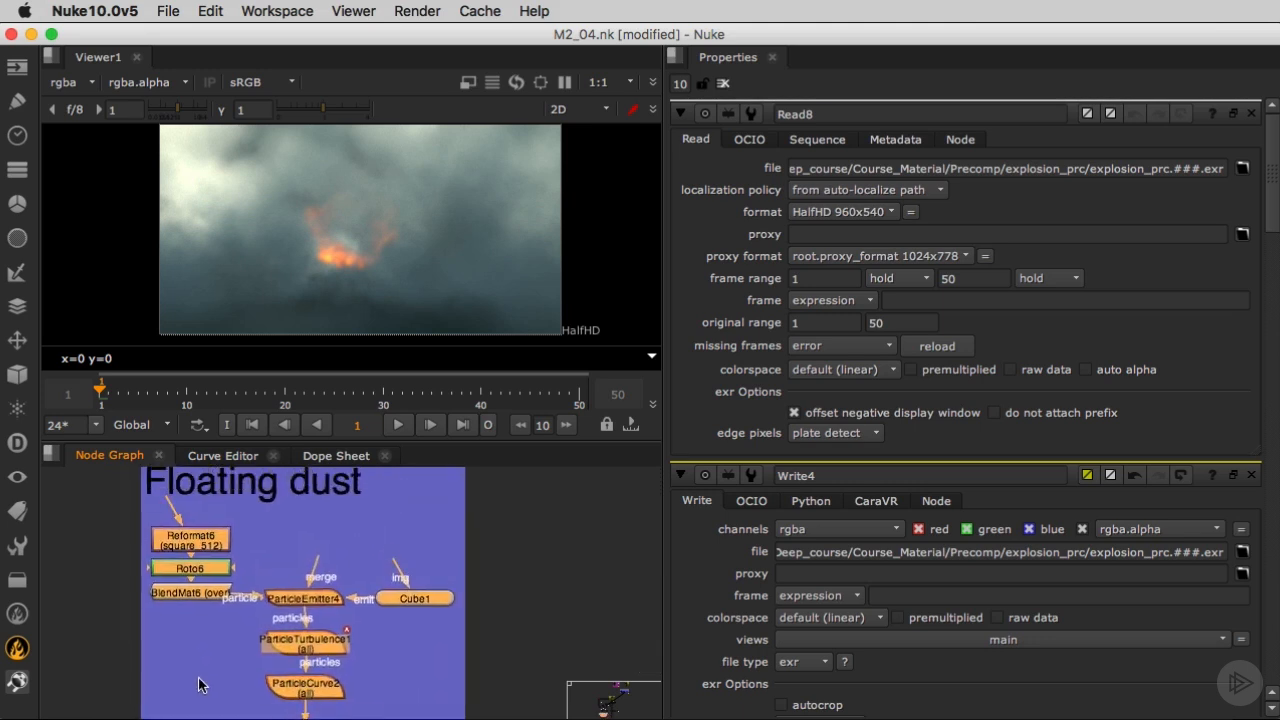
pyautogui.scroll(2, 180, 595)
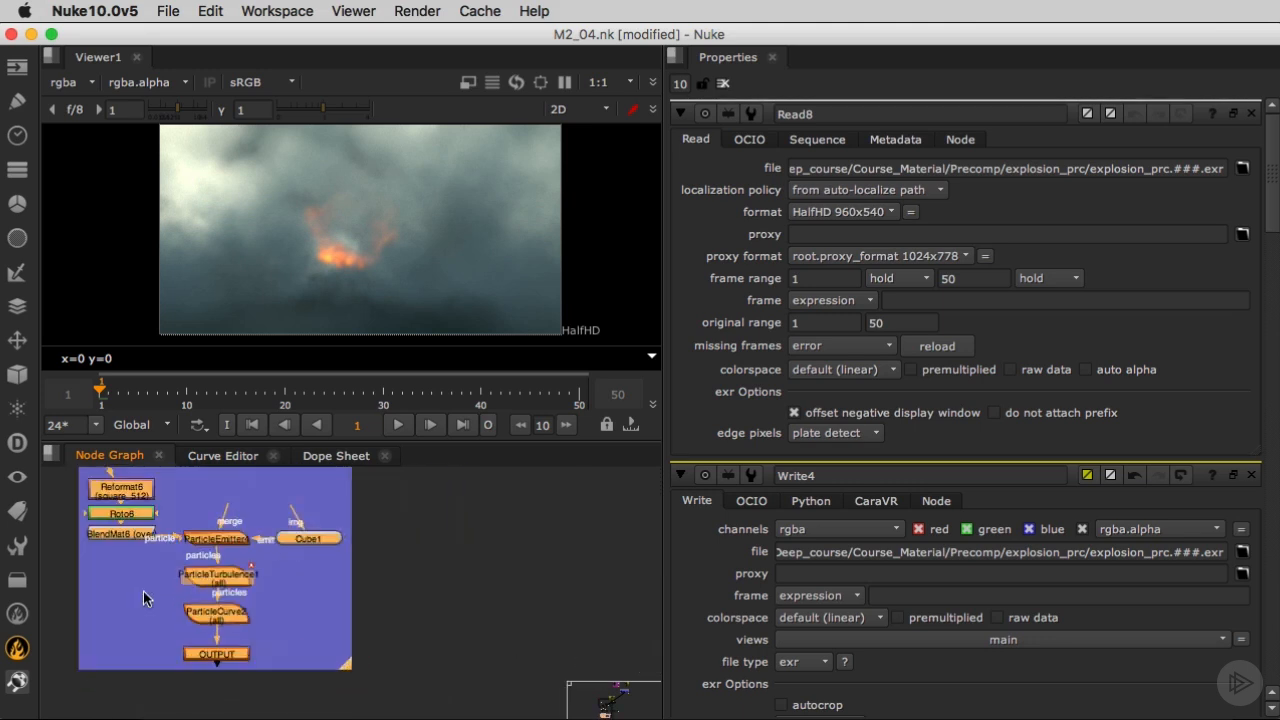
pyautogui.doubleClick(189, 580)
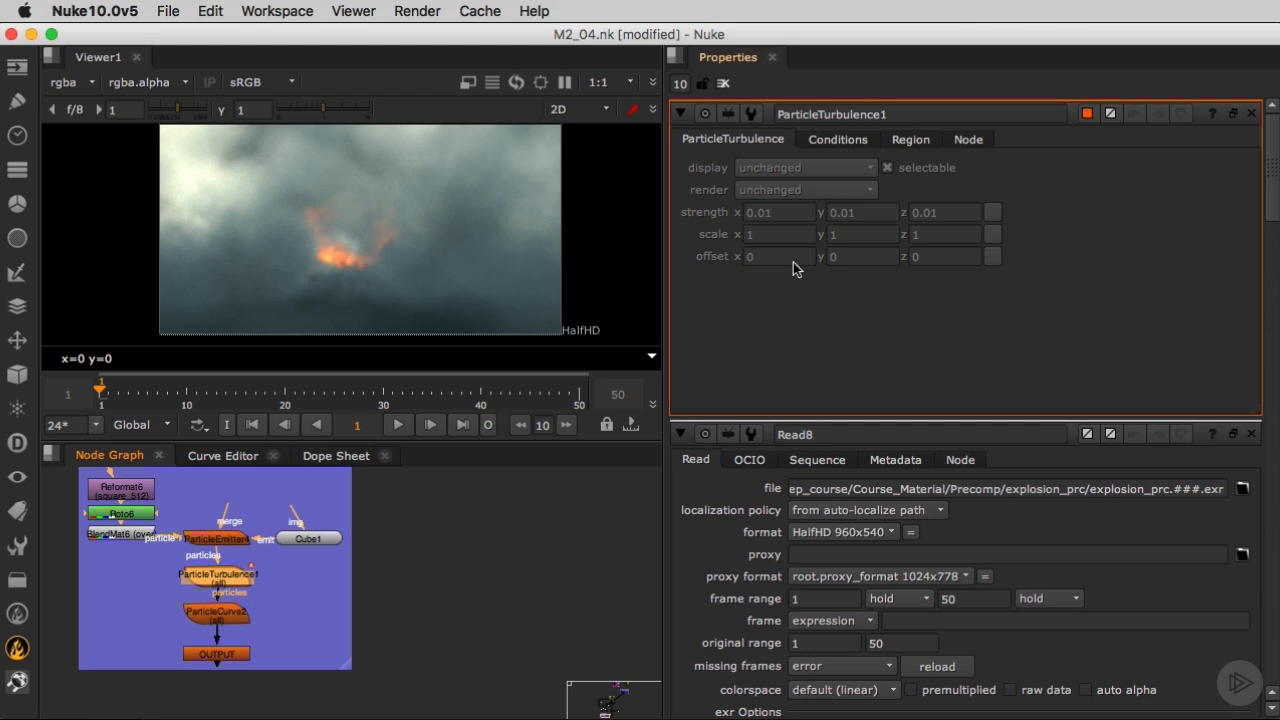
pyautogui.scroll(-10, 260, 500)
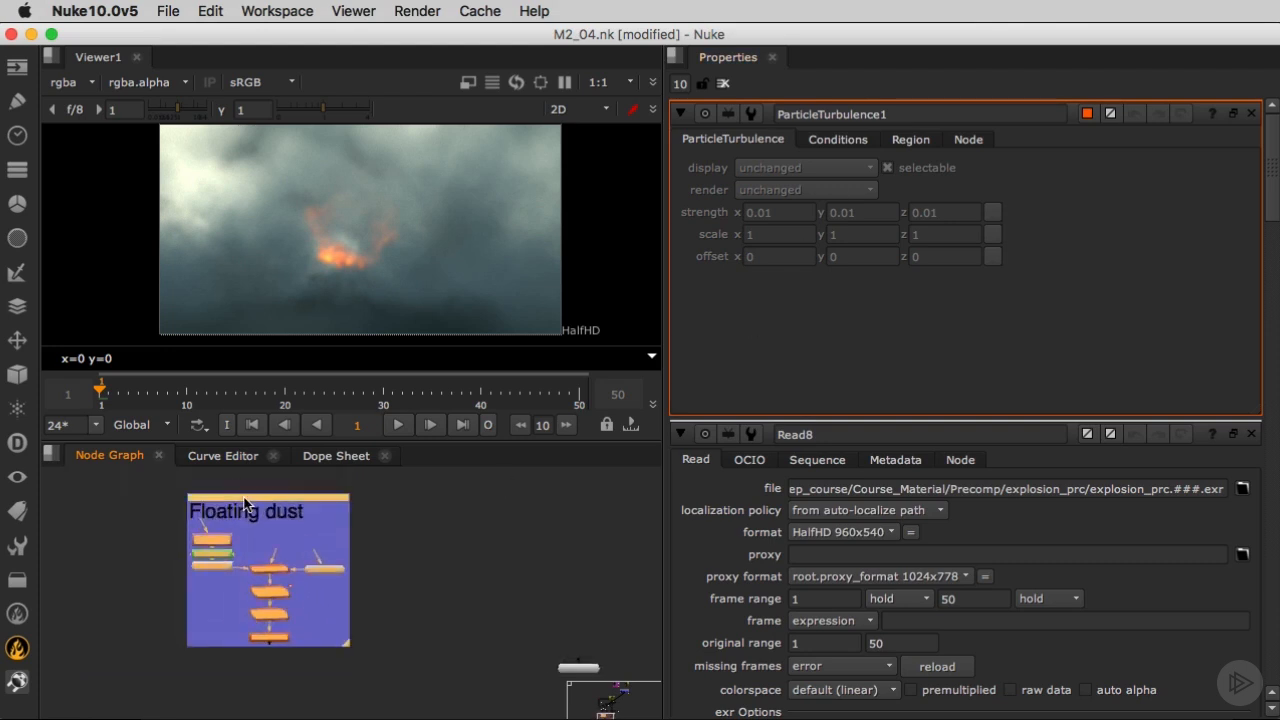
# Reposition the Floating dust group beneath the existing node tree and move the viewer node further down.
pyautogui.moveTo(245, 505); pyautogui.dragTo(265, 593)
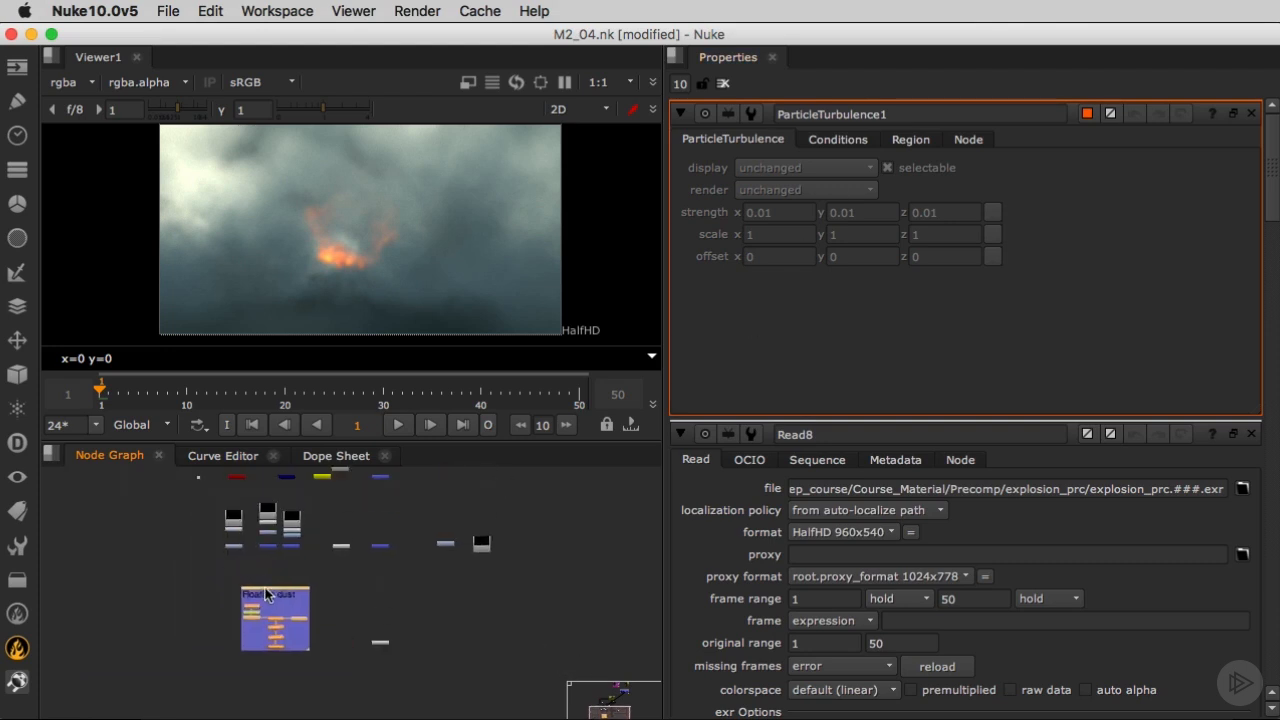
pyautogui.moveTo(377, 640); pyautogui.dragTo(376, 701)
pyautogui.moveTo(376, 701); pyautogui.dragTo(372, 637, button='middle')
pyautogui.moveTo(372, 637); pyautogui.dragTo(372, 670)
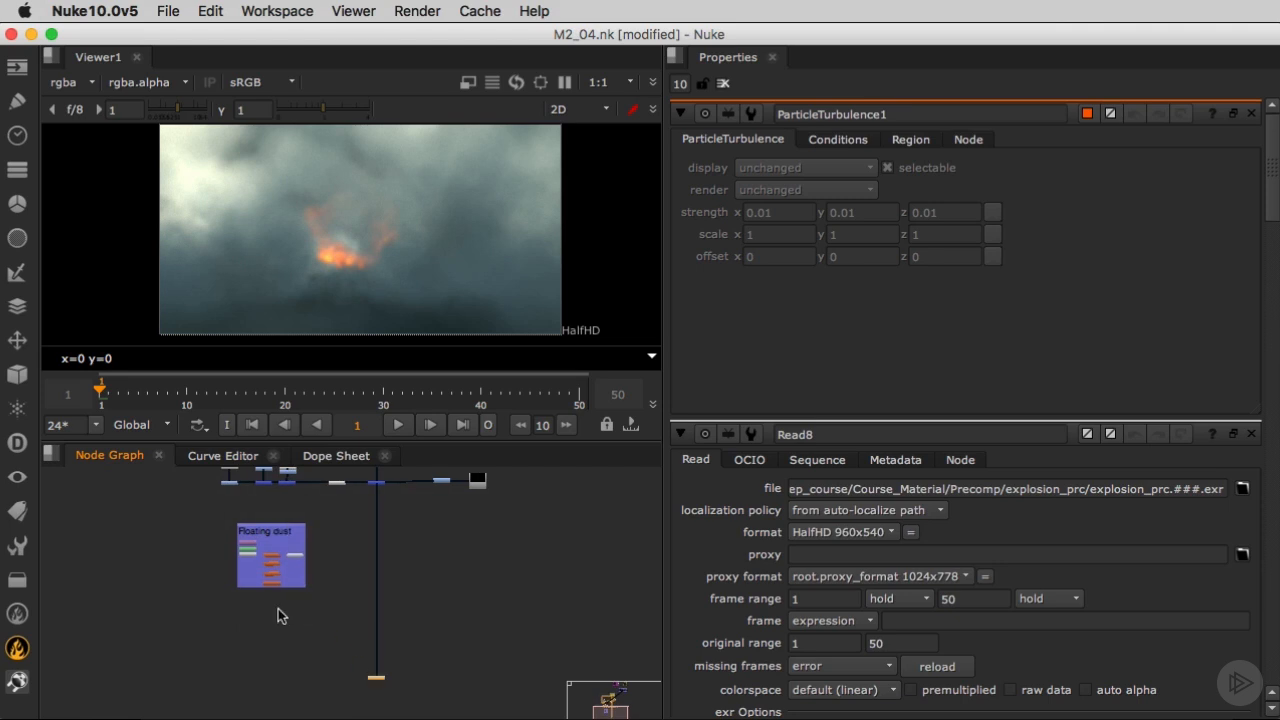
# Create a ScanlineRender node below the OUTPUT node of the Floating dust group.
pyautogui.scroll(10, 277, 608)
pyautogui.press('Tab')
pyautogui.write('scanl')
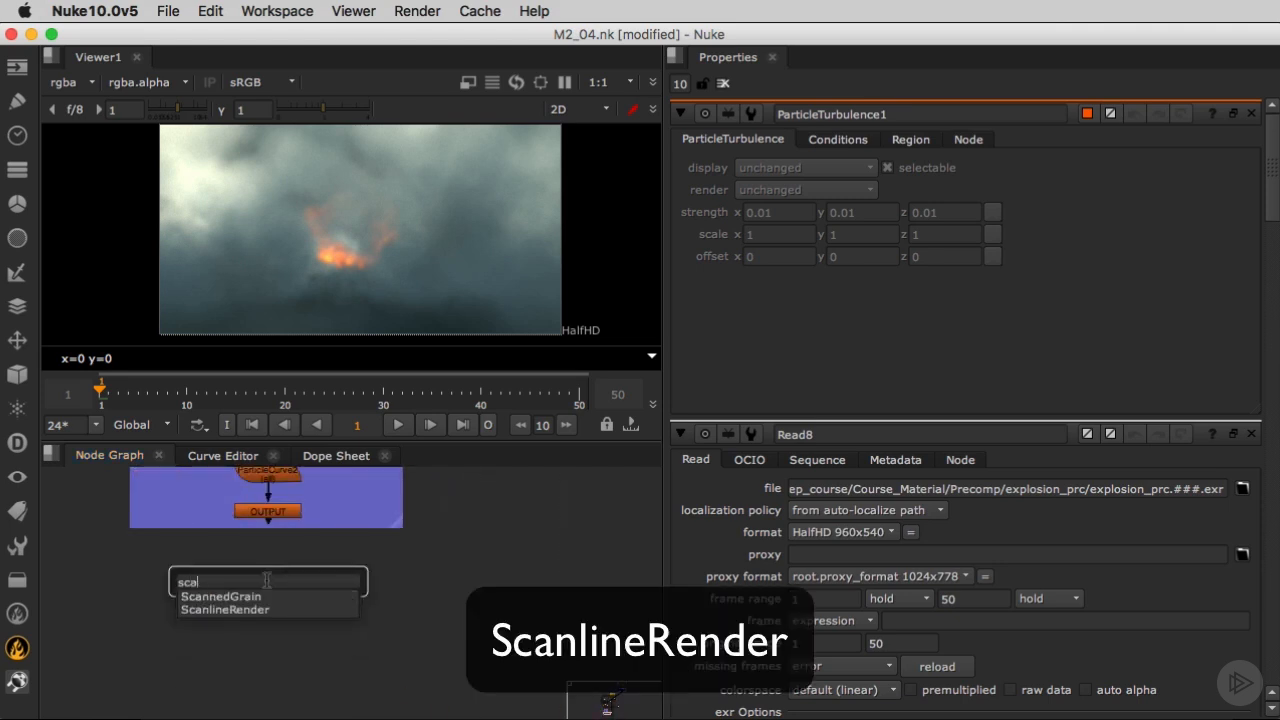
pyautogui.press('Return')
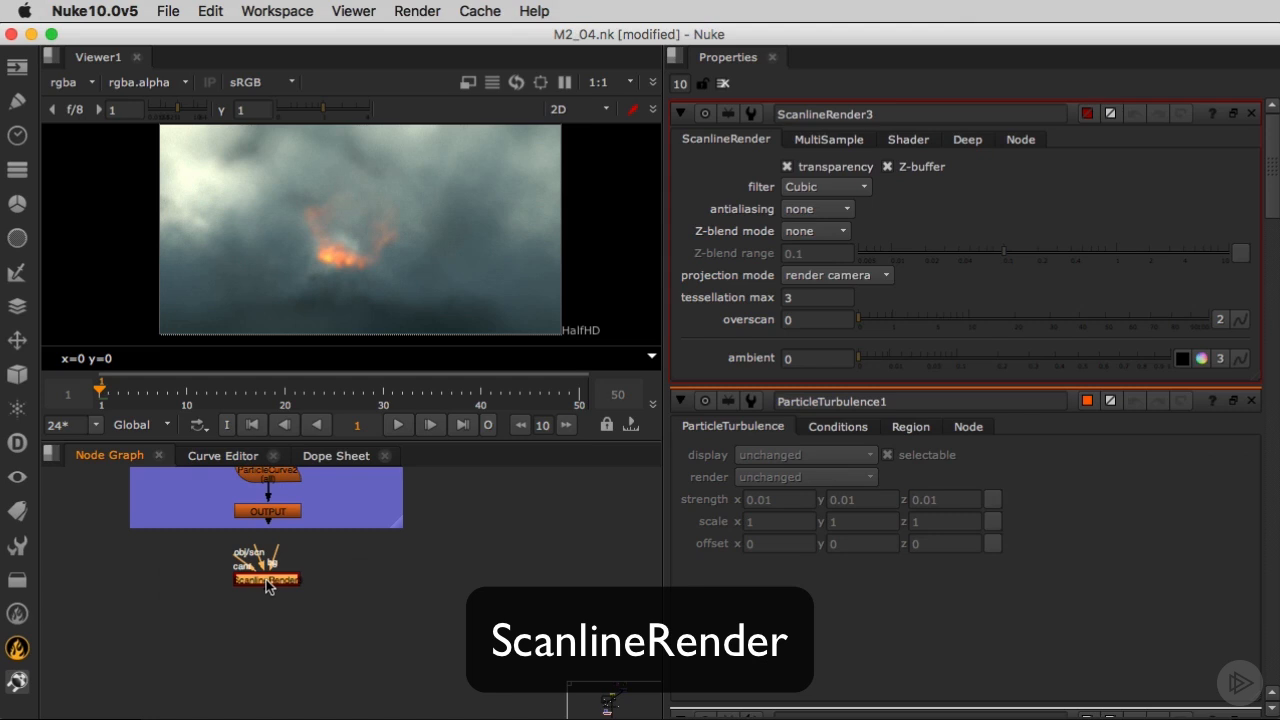
# Connect the ScanlineRender's obj/scn input to OUTPUT and its cam input to the existing camera line through a dot, and view the render.
pyautogui.moveTo(258, 556); pyautogui.dragTo(369, 690)
pyautogui.scroll(-5, 238, 556)
pyautogui.moveTo(238, 540); pyautogui.dragTo(369, 690, button='middle')
pyautogui.moveTo(369, 690); pyautogui.dragTo(360, 611)
pyautogui.moveTo(311, 554); pyautogui.dragTo(369, 671, button='middle')
pyautogui.moveTo(360, 611); pyautogui.dragTo(320, 536)
pyautogui.scroll(-8, 318, 538)
pyautogui.scroll(10, 321, 575)
pyautogui.moveTo(321, 540); pyautogui.dragTo(298, 677, button='middle')
pyautogui.keyDown('ctrl'); pyautogui.moveTo(369, 598); pyautogui.dragTo(231, 684); pyautogui.keyUp('ctrl')
pyautogui.click(462, 687)
pyautogui.press('1')
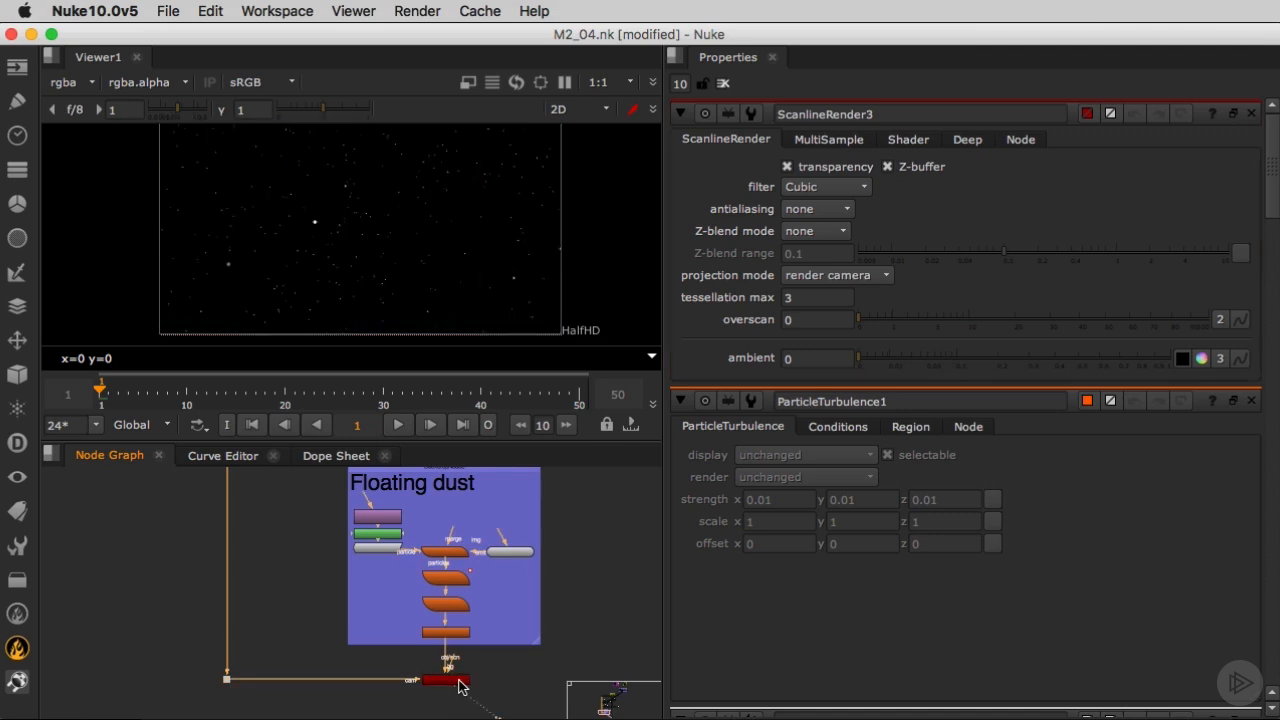
# Add a Merge node beside the dust branch and connect its A input to the ScanlineRender.
pyautogui.scroll(-5, 367, 497)
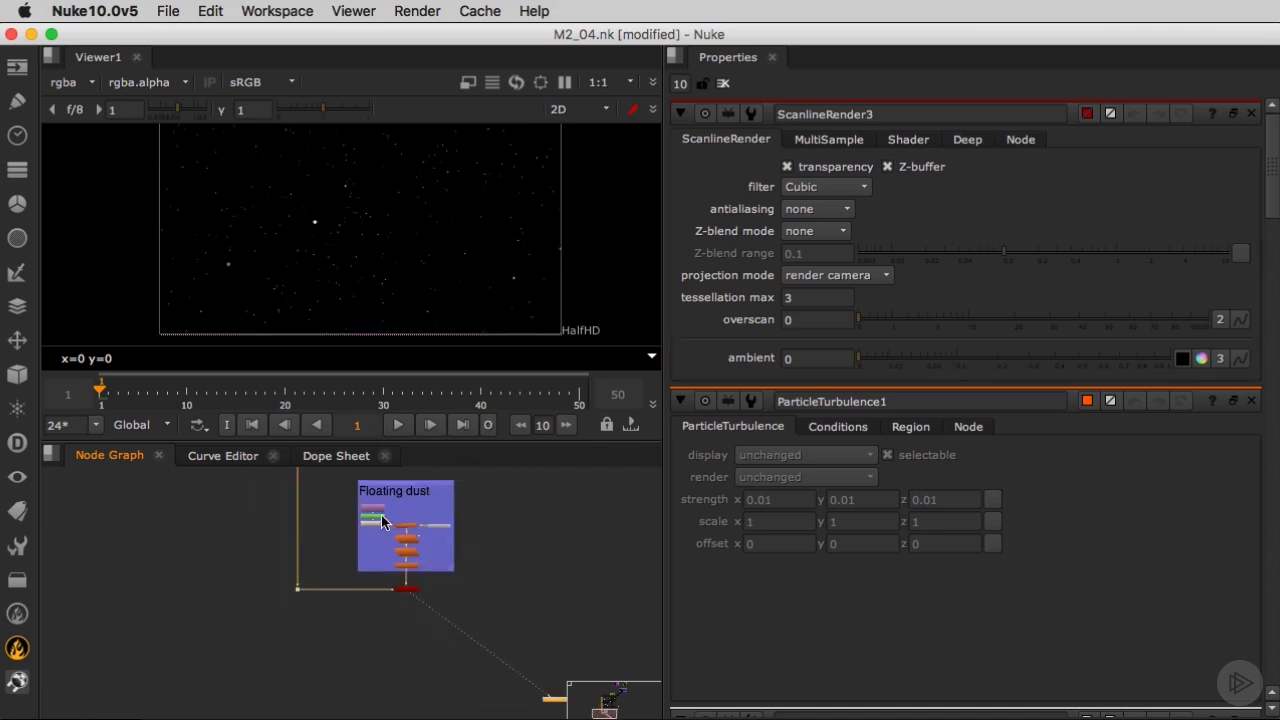
pyautogui.moveTo(632, 642); pyautogui.dragTo(320, 649, button='middle')
pyautogui.press('m')
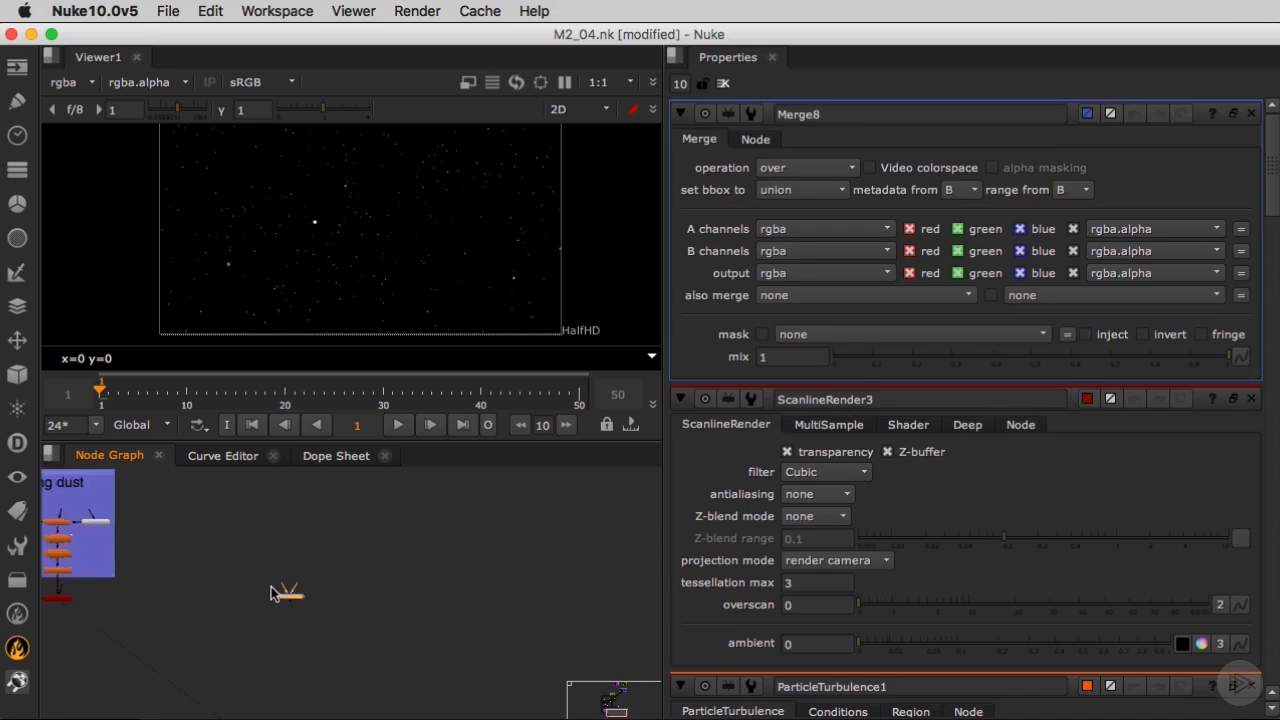
pyautogui.moveTo(292, 597); pyautogui.dragTo(210, 595)
pyautogui.scroll(-5, 210, 595)
pyautogui.moveTo(205, 599); pyautogui.dragTo(443, 583, button='middle')
pyautogui.moveTo(495, 579); pyautogui.dragTo(240, 595)
# Connect the new Merge's B input to the last merge of the main pipe, align it below, and view the result.
pyautogui.moveTo(428, 641); pyautogui.dragTo(363, 667, button='middle')
pyautogui.scroll(-5, 363, 667)
pyautogui.scroll(4, 415, 638)
pyautogui.moveTo(406, 638); pyautogui.dragTo(364, 576)
pyautogui.moveTo(363, 574); pyautogui.dragTo(453, 708, button='middle')
pyautogui.moveTo(453, 710); pyautogui.dragTo(437, 587)
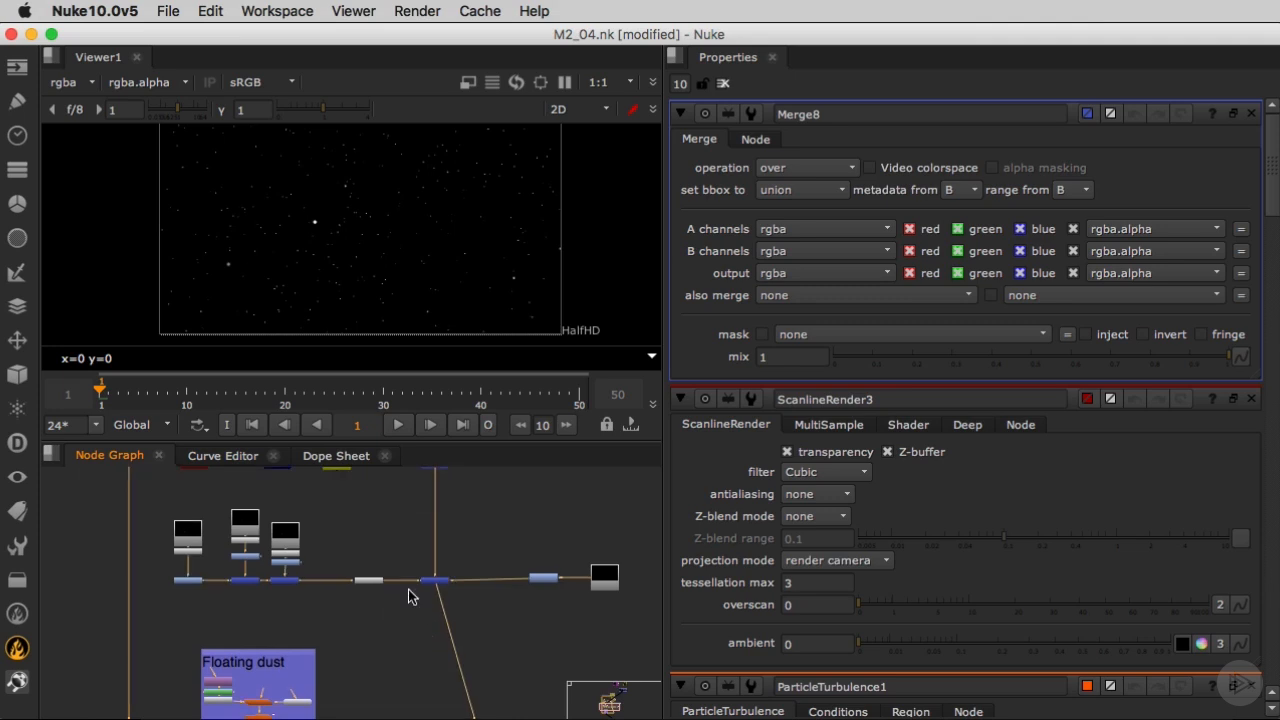
pyautogui.moveTo(408, 590); pyautogui.dragTo(399, 488, button='middle')
pyautogui.moveTo(472, 685); pyautogui.dragTo(432, 687)
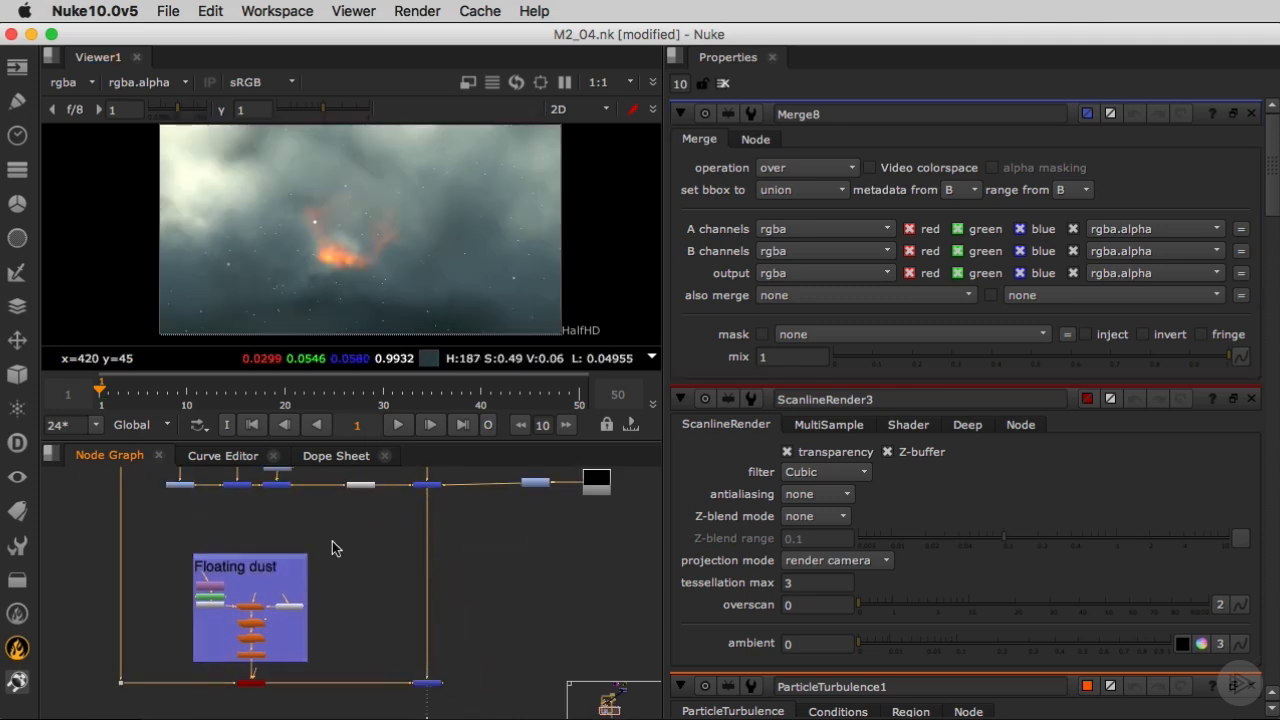
# Insert a Grade node between the ScanlineRender and the Merge, and set its gain to red 1.8 and blue 0.2.
pyautogui.scroll(5, 251, 680)
pyautogui.click(358, 662)
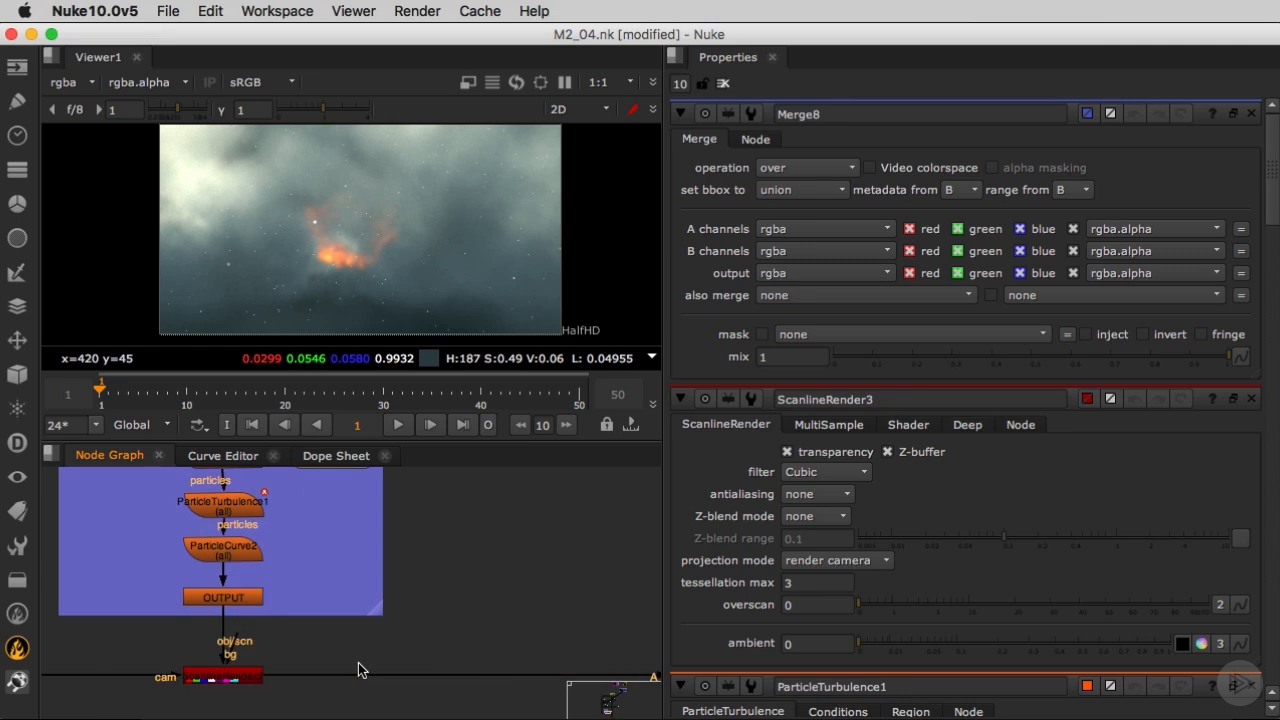
pyautogui.press('g')
pyautogui.moveTo(358, 662); pyautogui.dragTo(470, 688)
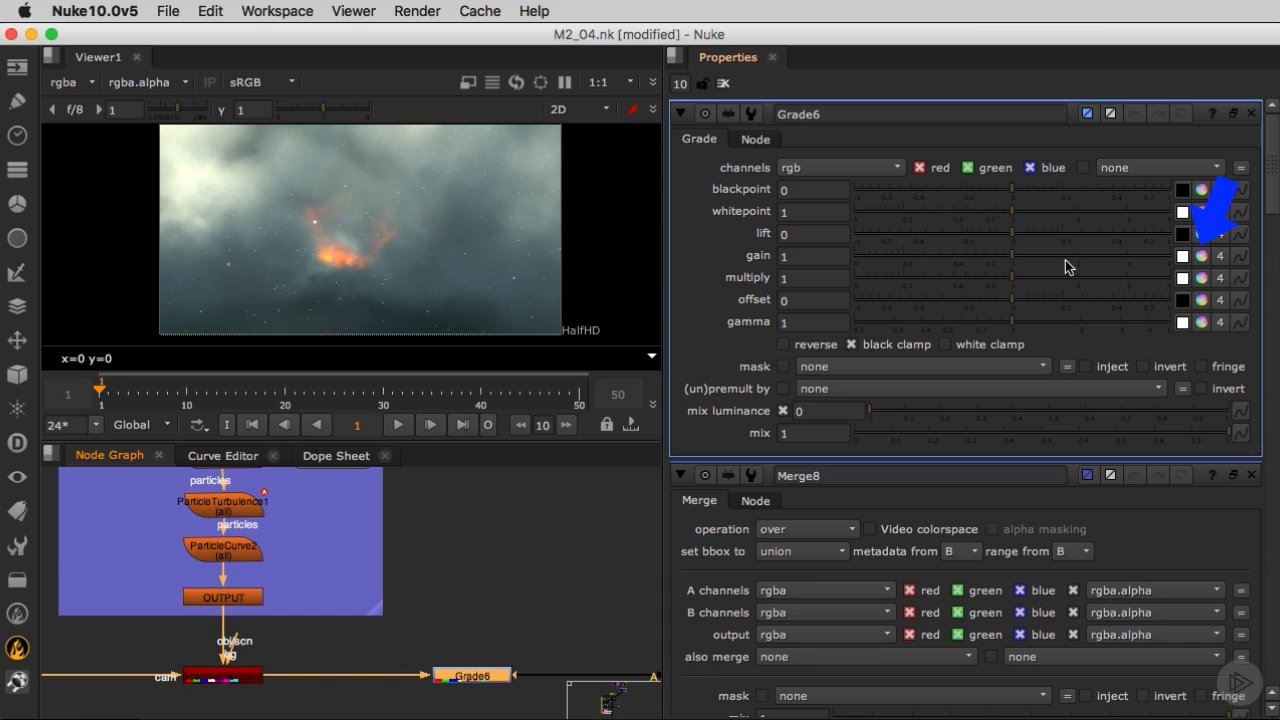
pyautogui.click(1201, 256)
pyautogui.moveTo(1202, 328); pyautogui.dragTo(1207, 345)
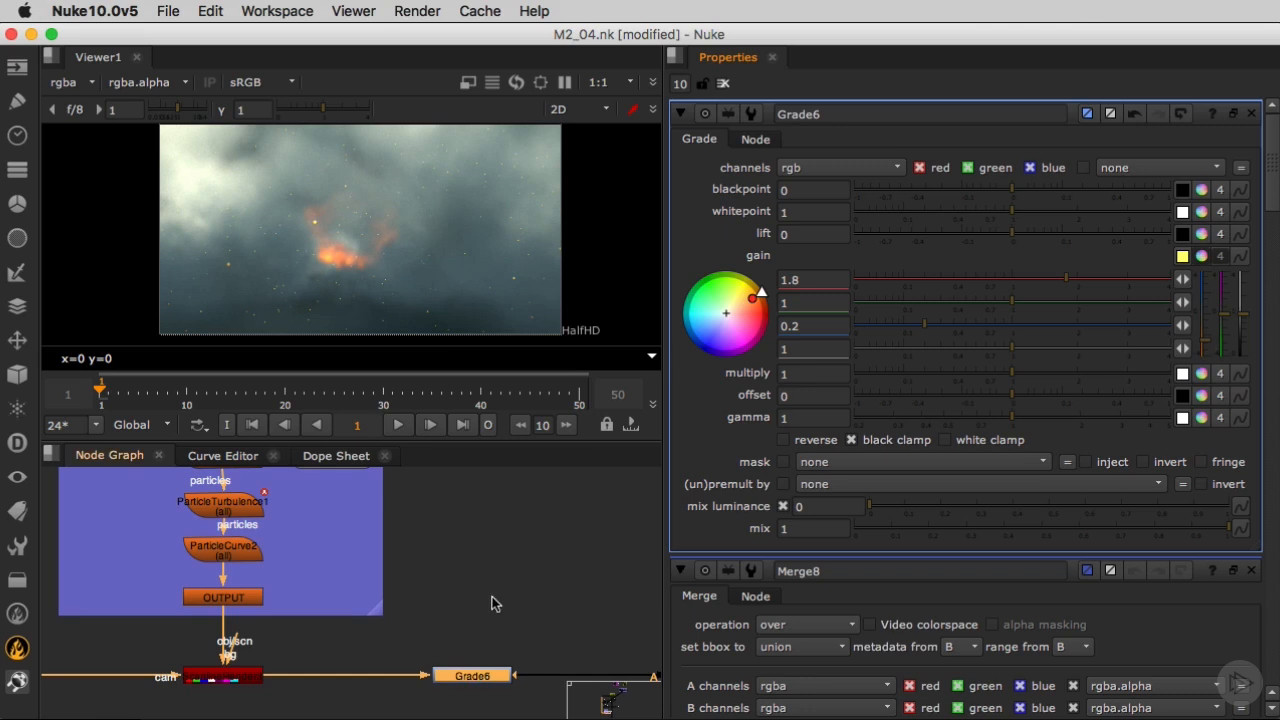
# Insert a Glow node between the dust Grade and the Merge.
pyautogui.moveTo(531, 612); pyautogui.dragTo(384, 558, button='middle')
pyautogui.press('Tab')
pyautogui.write('glo')
pyautogui.press('Return')
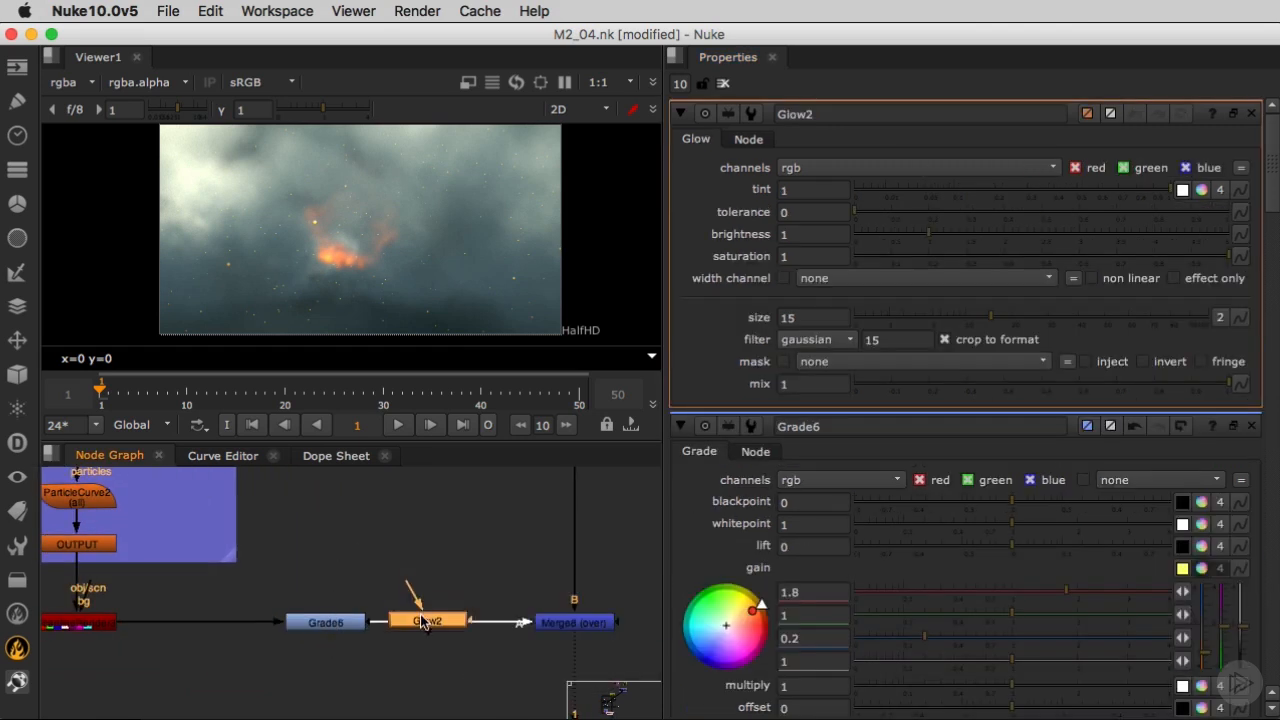
# Set the glow's brightness to 0.75 and inspect the glowing particles over the explosion in the viewer.
pyautogui.click(813, 234)
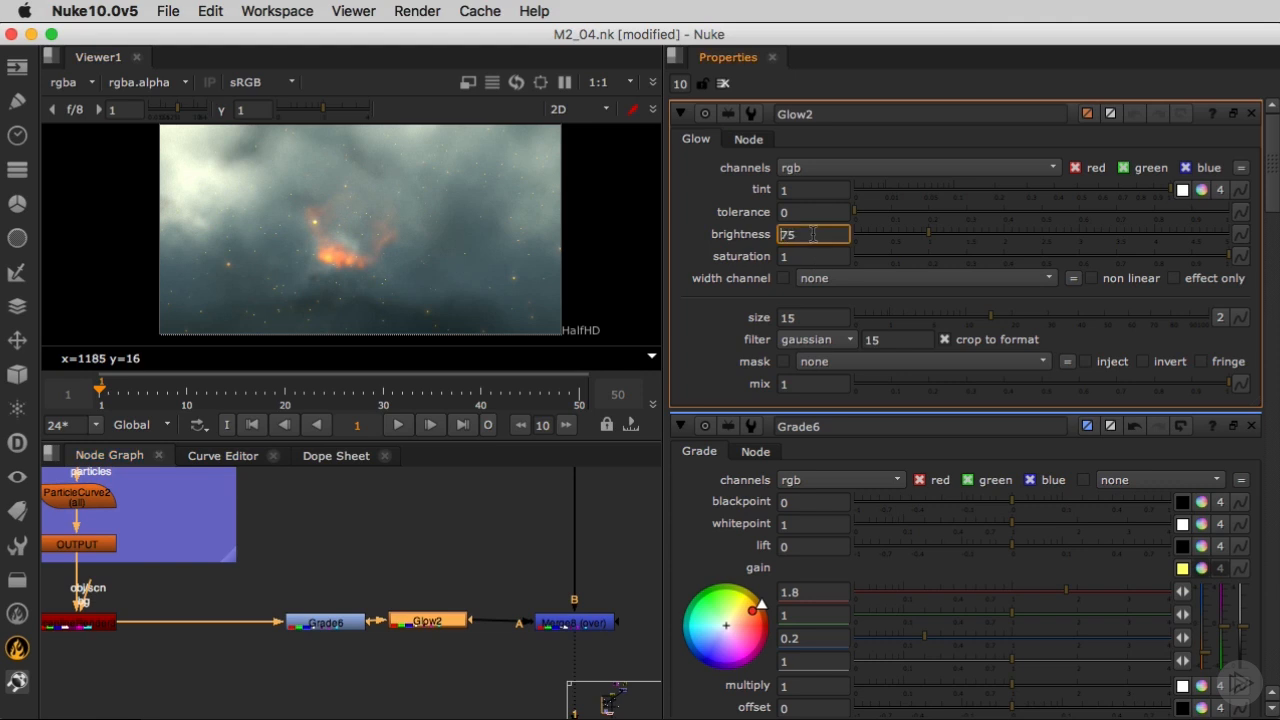
pyautogui.doubleClick(813, 234)
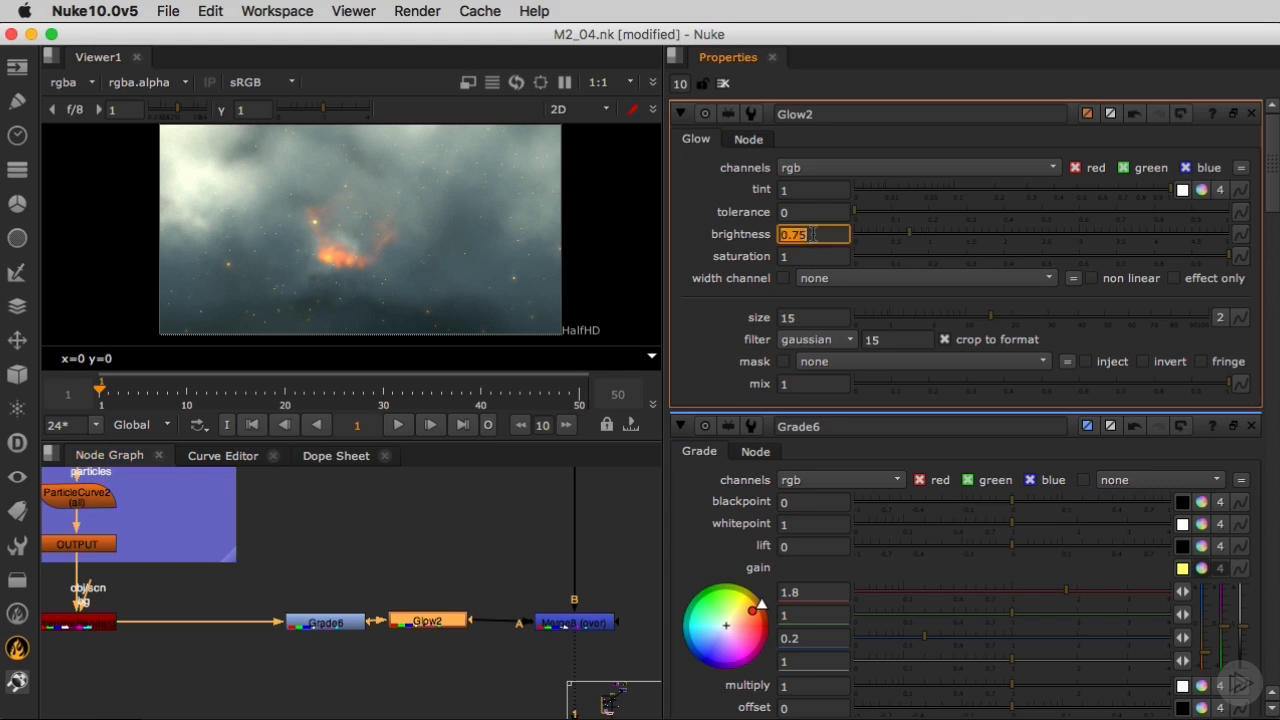
pyautogui.scroll(2, 323, 279)
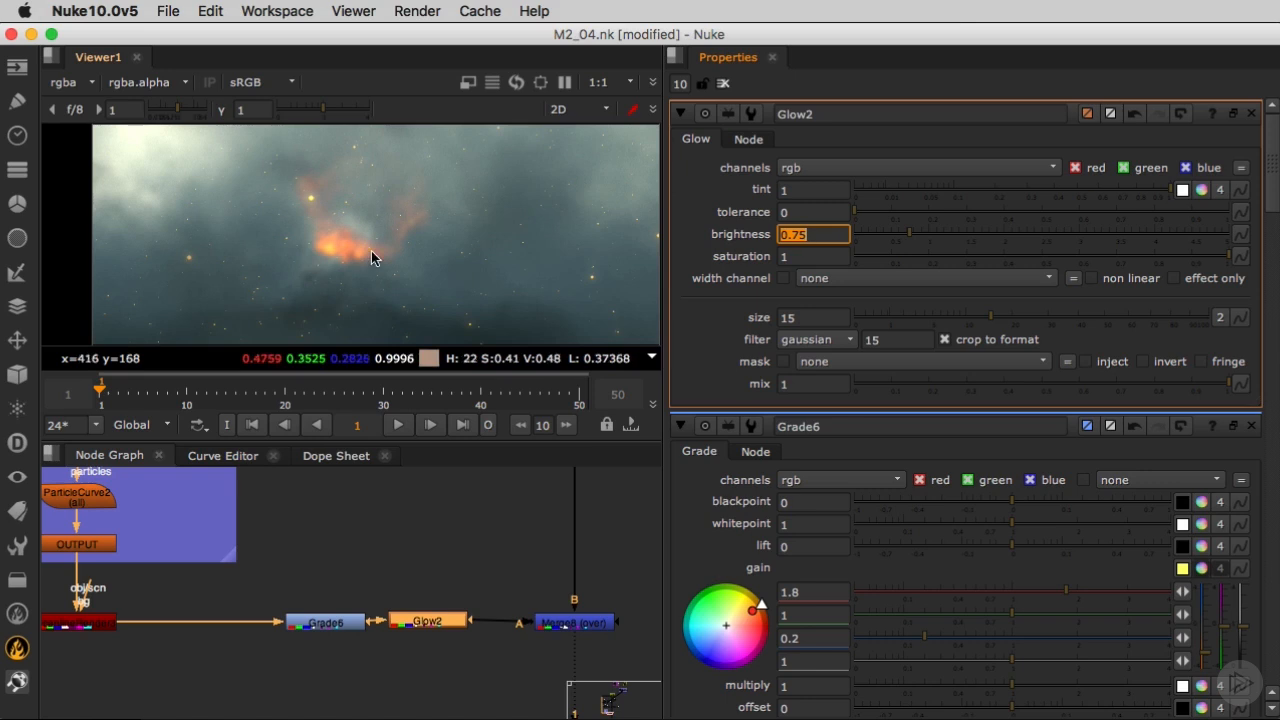
pyautogui.scroll(1, 363, 257)
pyautogui.scroll(-1, 356, 252)
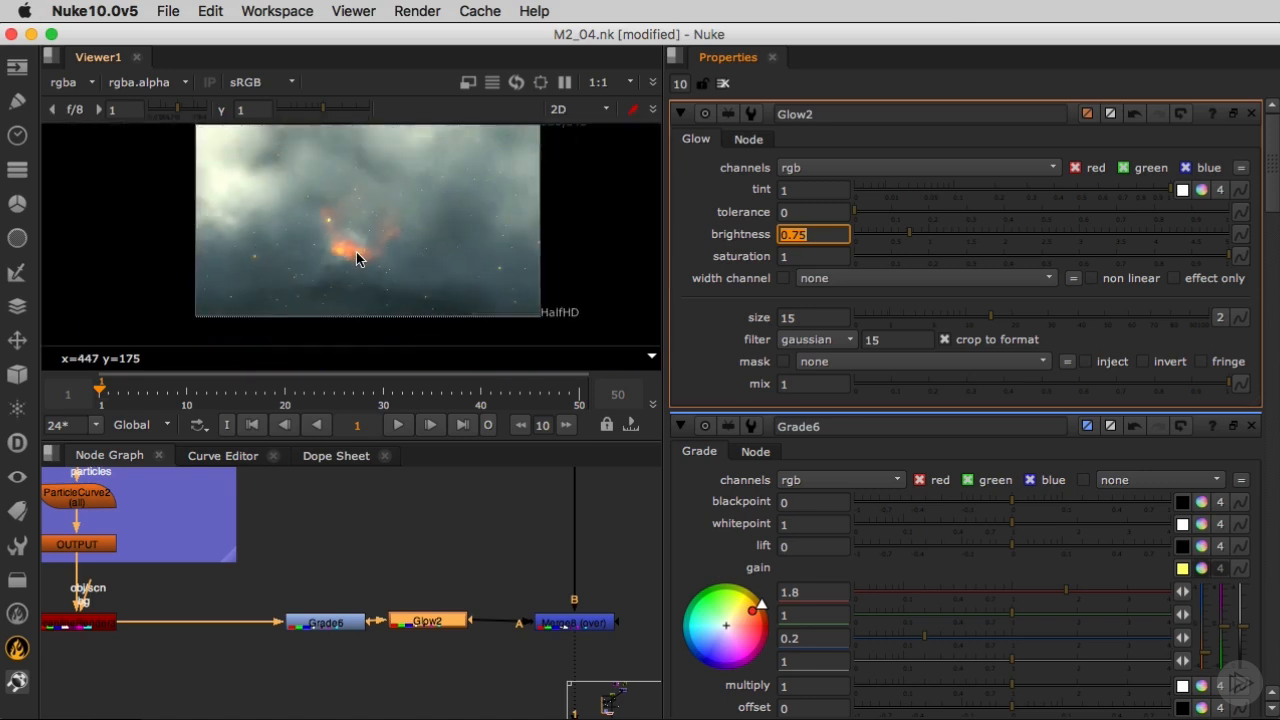
pyautogui.moveTo(353, 241); pyautogui.dragTo(354, 255, button='middle')
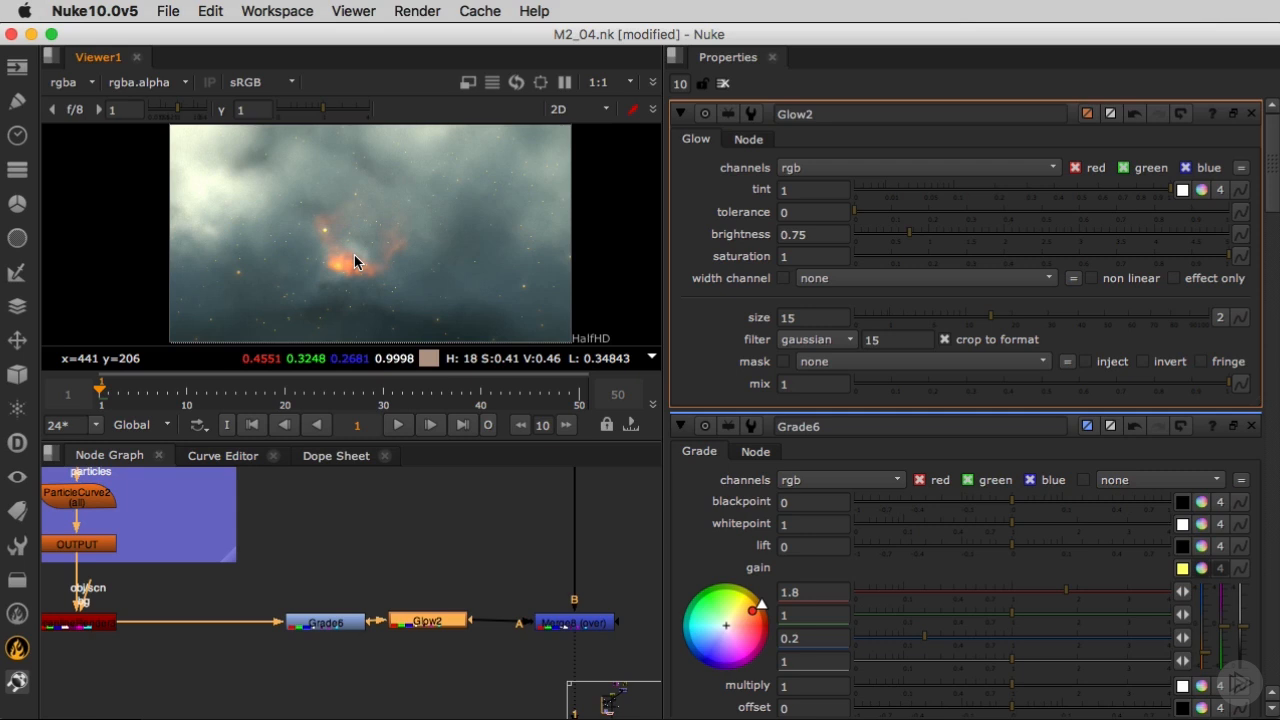
pyautogui.scroll(-1, 354, 256)
# Add a DeepHoldout node below the dust branch and reconnect the Merge's A input to the Glow.
pyautogui.moveTo(182, 627); pyautogui.dragTo(230, 626, button='middle')
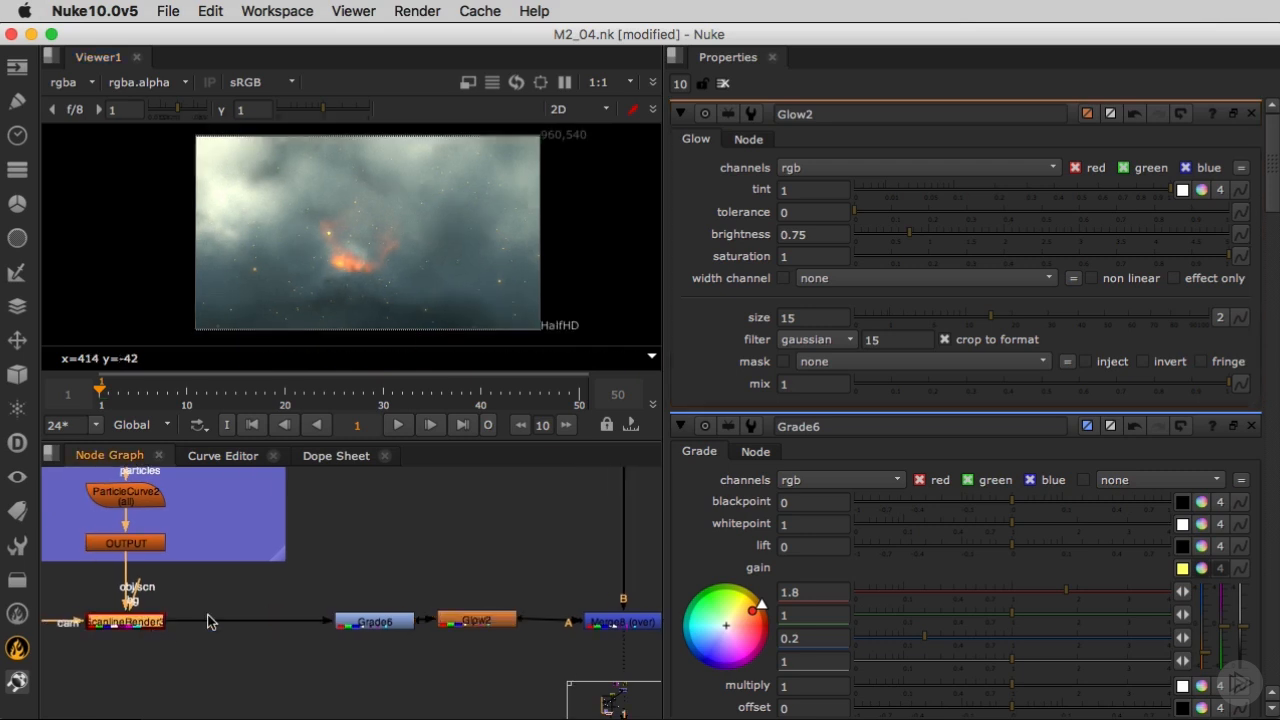
pyautogui.scroll(-6, 246, 591)
pyautogui.scroll(4, 290, 586)
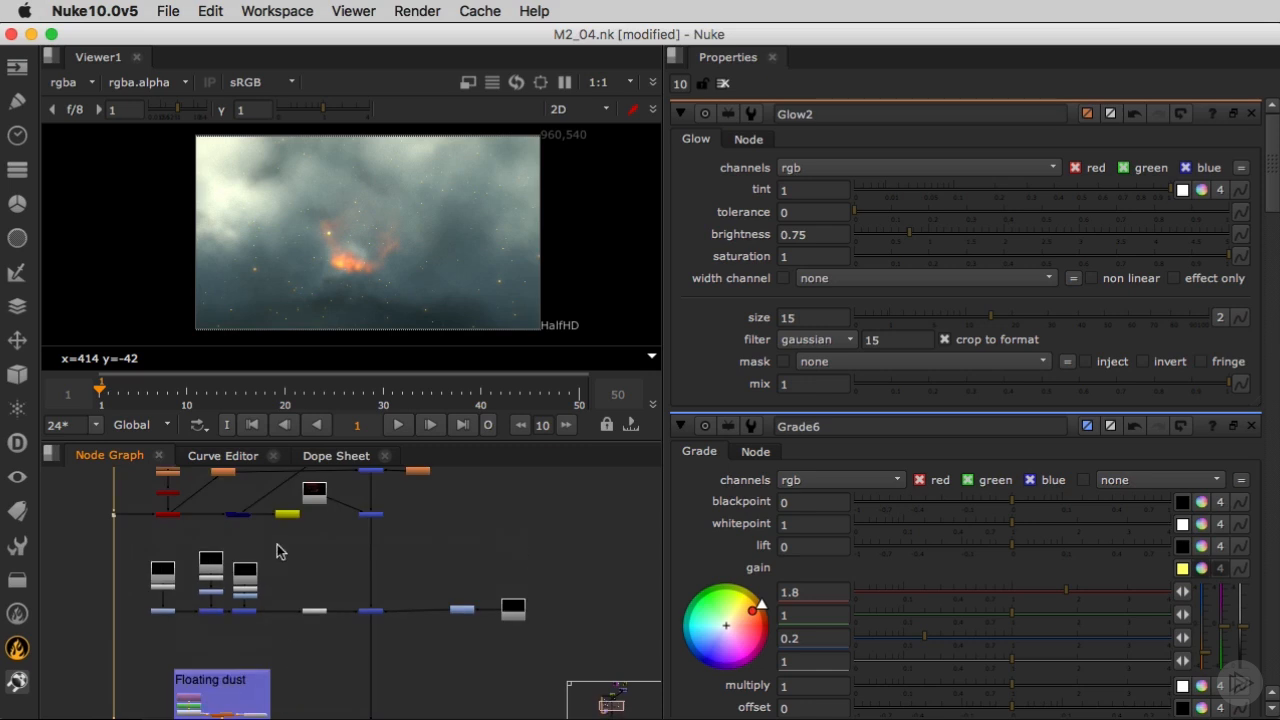
pyautogui.scroll(-5, 262, 604)
pyautogui.moveTo(273, 612); pyautogui.dragTo(267, 475, button='middle')
pyautogui.scroll(8, 267, 629)
pyautogui.press('Tab')
pyautogui.write('dee')
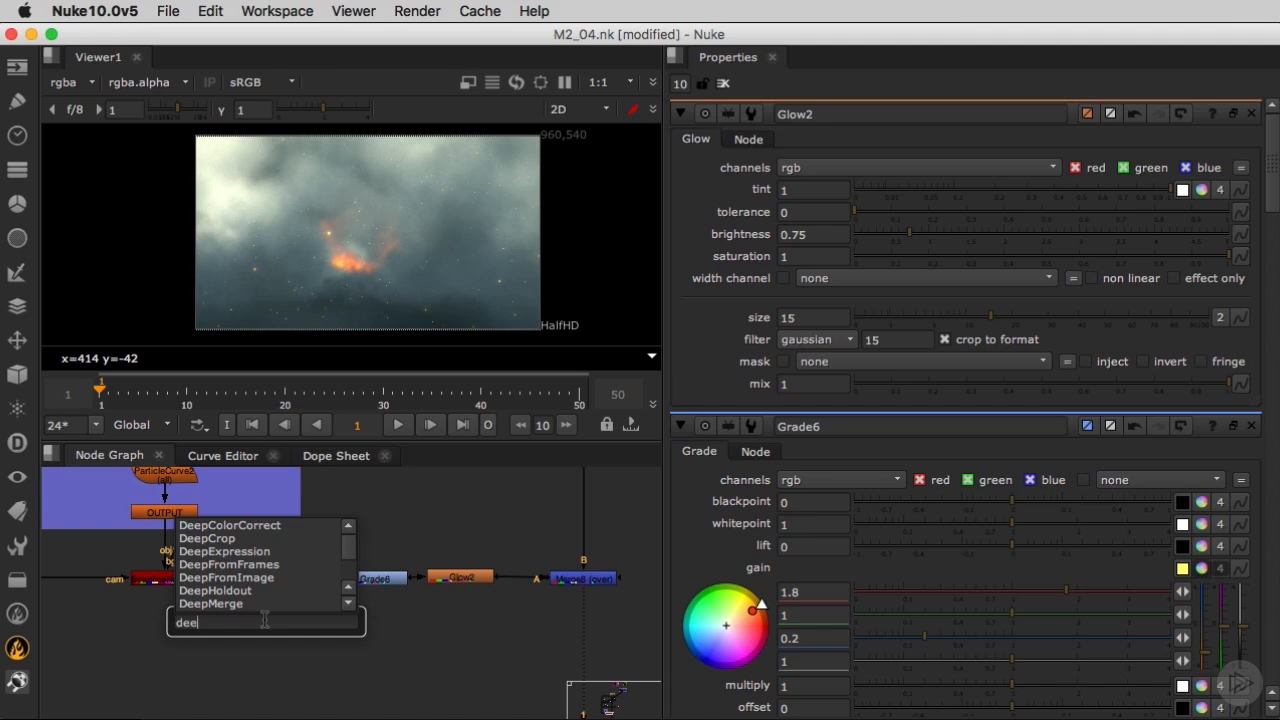
pyautogui.write('ph')
pyautogui.press('Return')
pyautogui.moveTo(265, 626); pyautogui.dragTo(458, 602)
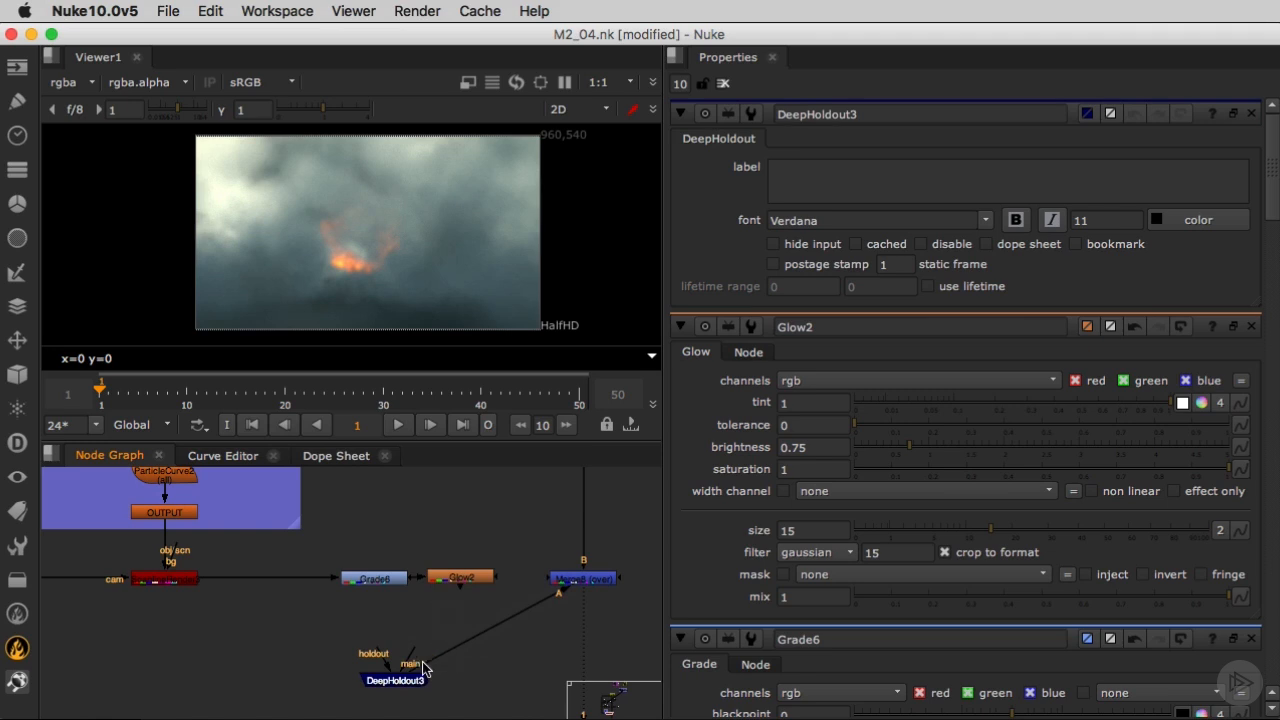
pyautogui.moveTo(418, 670); pyautogui.dragTo(462, 582)
# Wire the DeepHoldout between the ScanlineRender and the Grade, and connect its holdout input to DeepMerge2.
pyautogui.moveTo(406, 680); pyautogui.dragTo(281, 672)
pyautogui.scroll(-5, 261, 548)
pyautogui.scroll(-5, 302, 528)
pyautogui.moveTo(302, 528); pyautogui.dragTo(281, 672, button='middle')
pyautogui.moveTo(281, 672); pyautogui.dragTo(376, 593)
pyautogui.moveTo(412, 530); pyautogui.dragTo(376, 593, button='middle')
pyautogui.scroll(5, 376, 593)
pyautogui.moveTo(376, 593); pyautogui.dragTo(455, 508)
pyautogui.scroll(3, 447, 542)
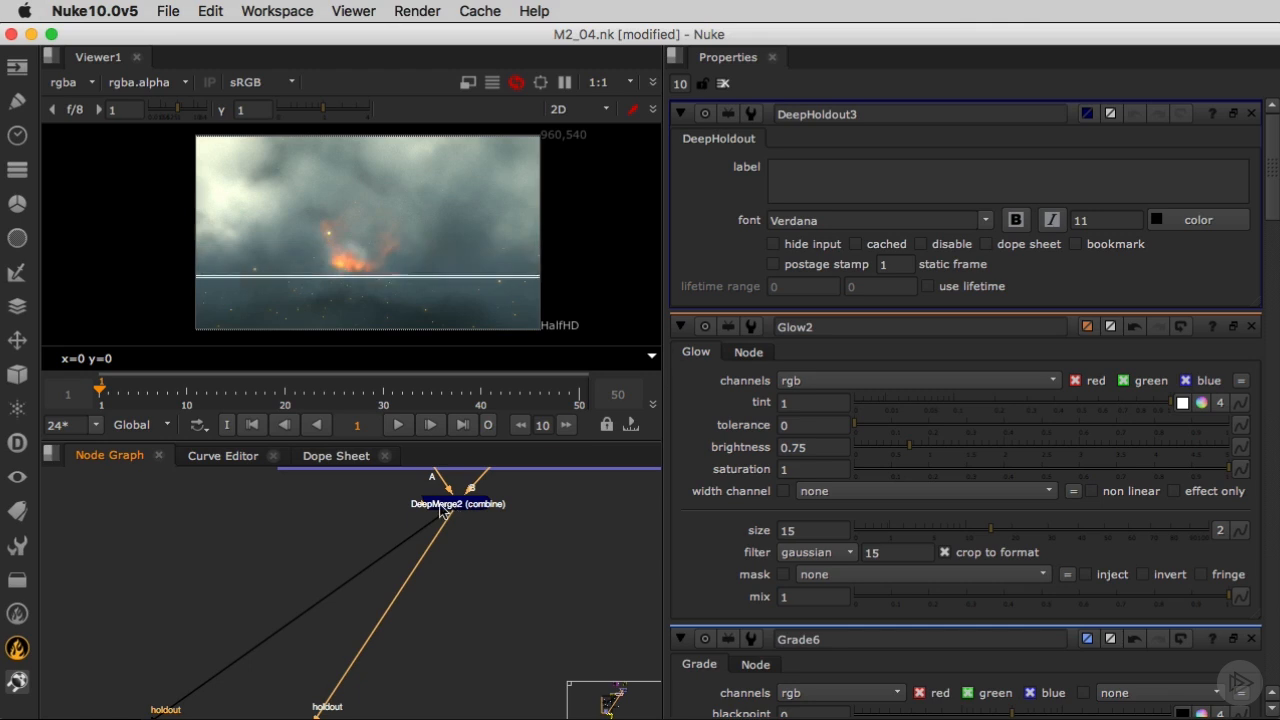
# Examine the particles in the viewer and the DeepHoldout's wiring between the ScanlineRender and the Grade.
pyautogui.scroll(2, 396, 260)
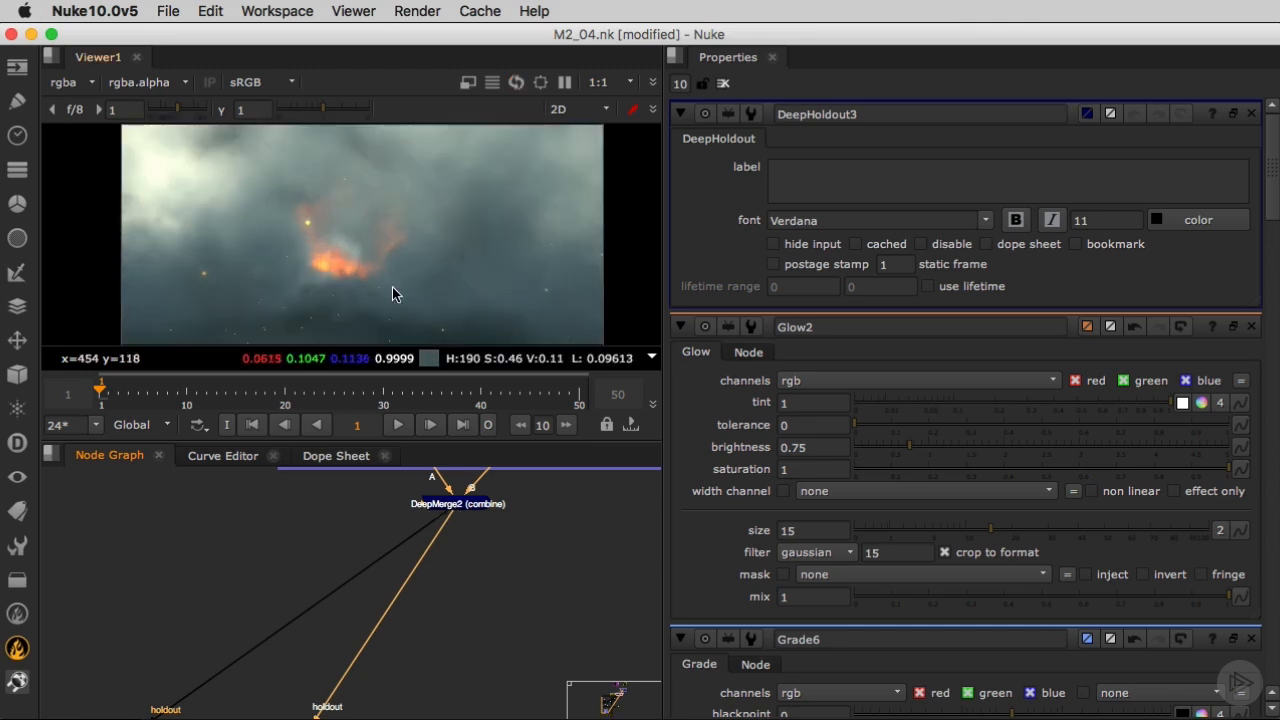
pyautogui.scroll(-2, 349, 267)
pyautogui.scroll(-1, 347, 292)
pyautogui.scroll(2, 231, 643)
pyautogui.moveTo(389, 677)
pyautogui.mouseDown(button='middle')
pyautogui.moveTo(417, 640)
pyautogui.moveTo(426, 551)
pyautogui.mouseUp(button='middle')
pyautogui.moveTo(262, 675); pyautogui.dragTo(347, 563, button='middle')
pyautogui.moveTo(291, 645); pyautogui.dragTo(336, 577, button='middle')
pyautogui.moveTo(277, 676)
pyautogui.mouseDown(button='middle')
pyautogui.moveTo(369, 554)
pyautogui.moveTo(353, 528)
pyautogui.mouseUp(button='middle')
pyautogui.scroll(-3, 326, 569)
pyautogui.moveTo(258, 708); pyautogui.dragTo(285, 541, button='middle')
pyautogui.scroll(3, 256, 618)
pyautogui.moveTo(208, 686); pyautogui.dragTo(222, 630, button='middle')
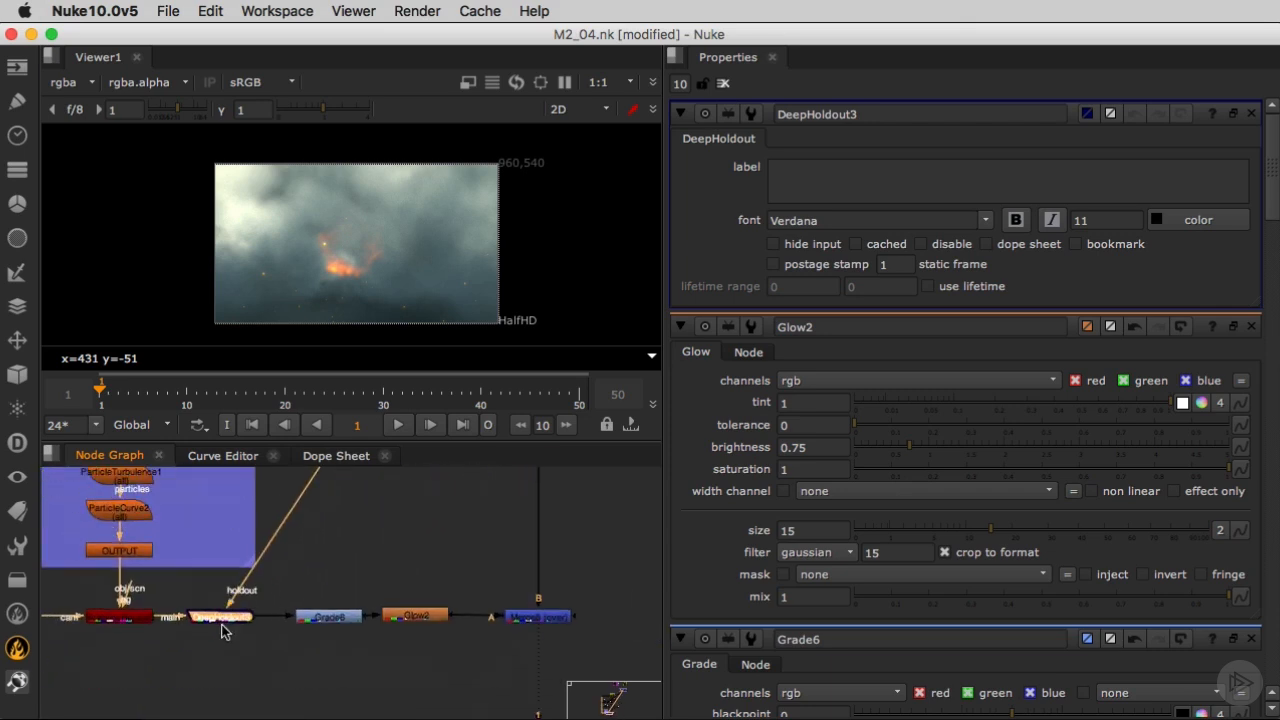
# Set the particle ScanlineRender's multisampling to 5 samples and inspect the motion-blurred particles in the viewer.
pyautogui.moveTo(229, 625); pyautogui.dragTo(240, 622)
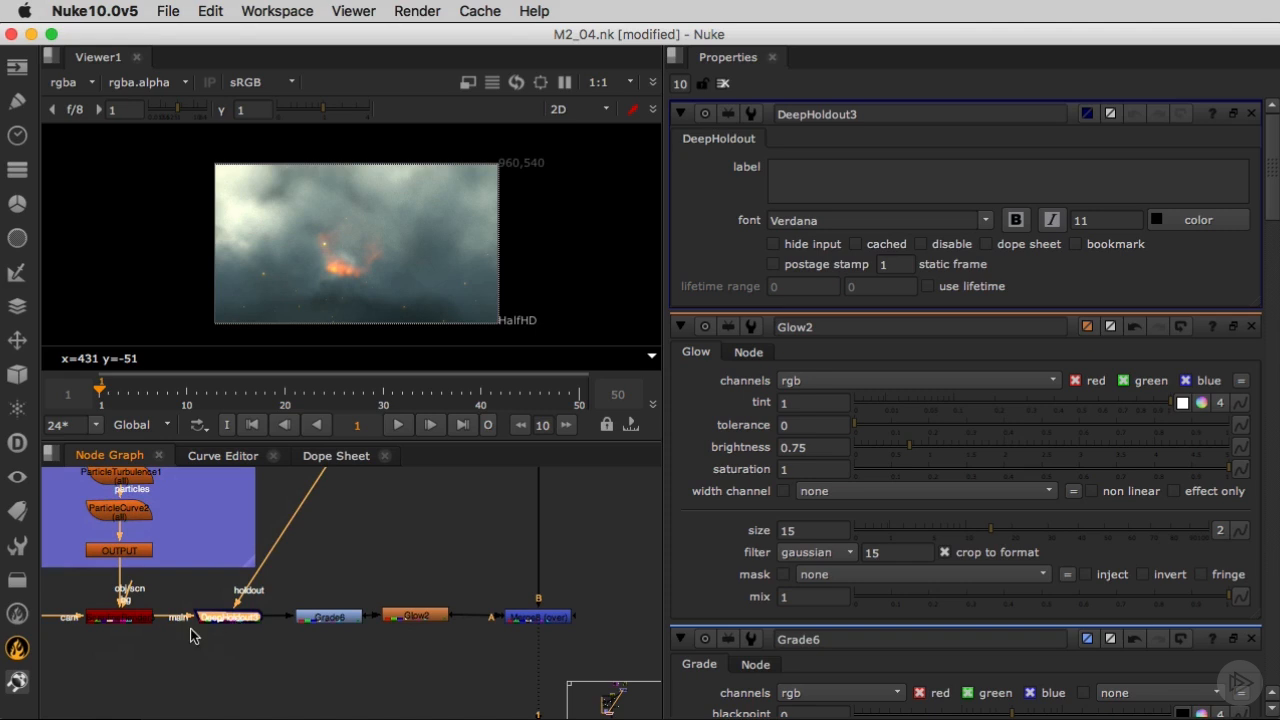
pyautogui.doubleClick(125, 620)
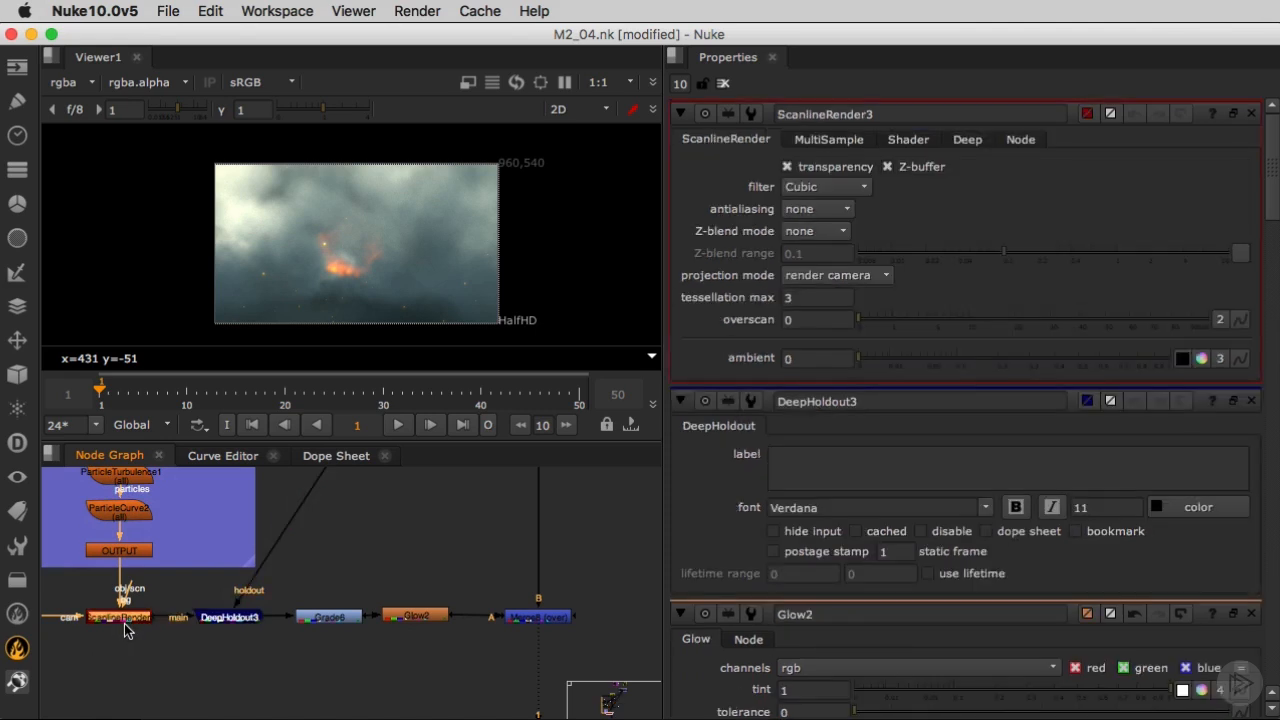
pyautogui.click(824, 144)
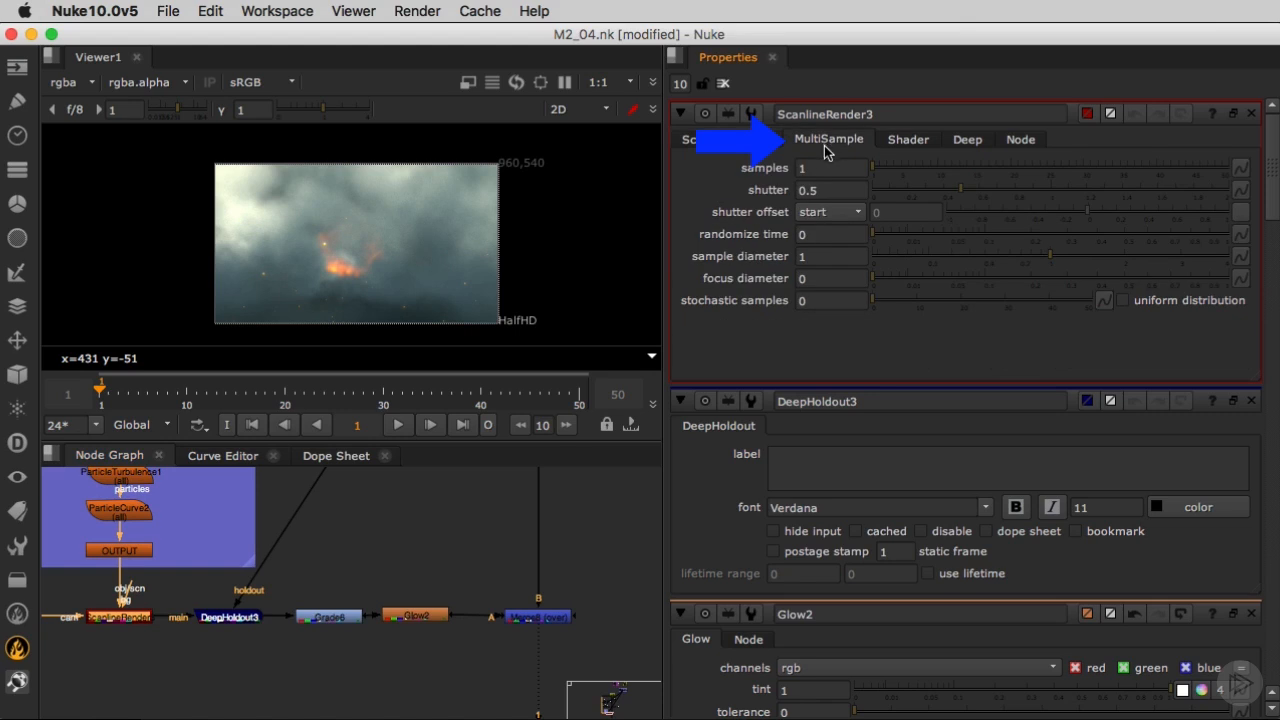
pyautogui.click(819, 168)
pyautogui.write('5')
pyautogui.press('Return')
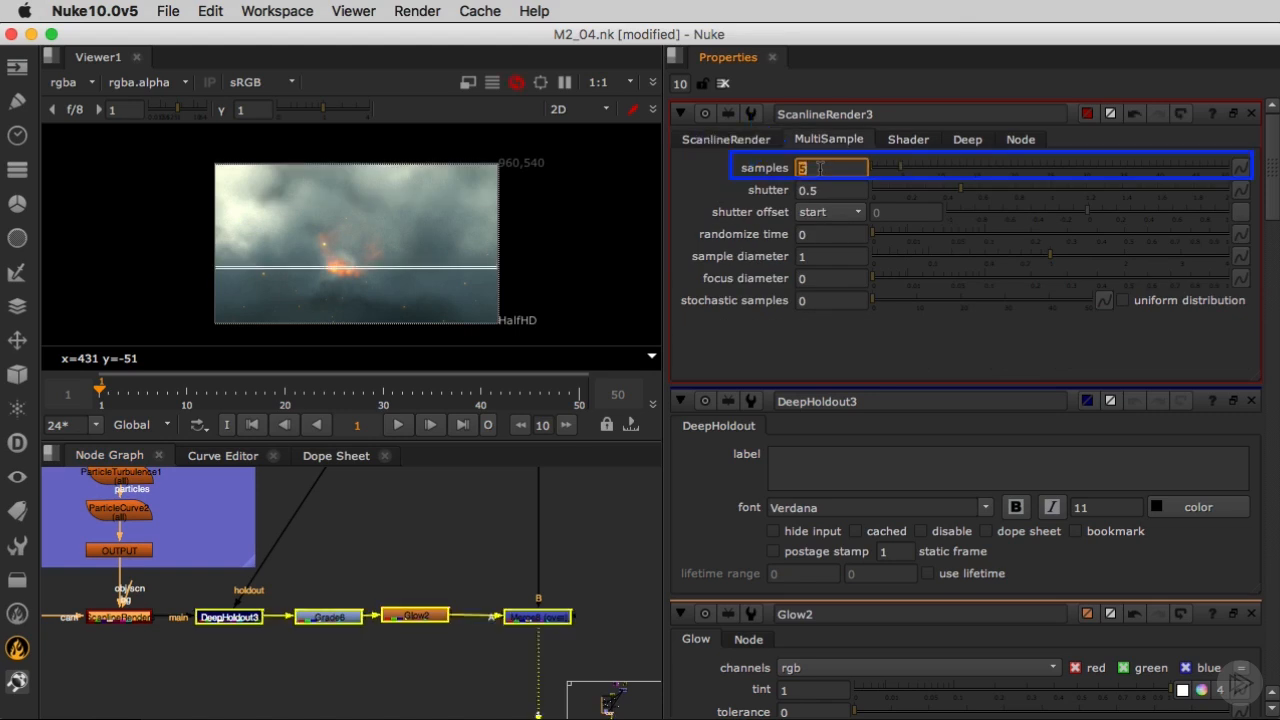
pyautogui.scroll(5, 245, 280)
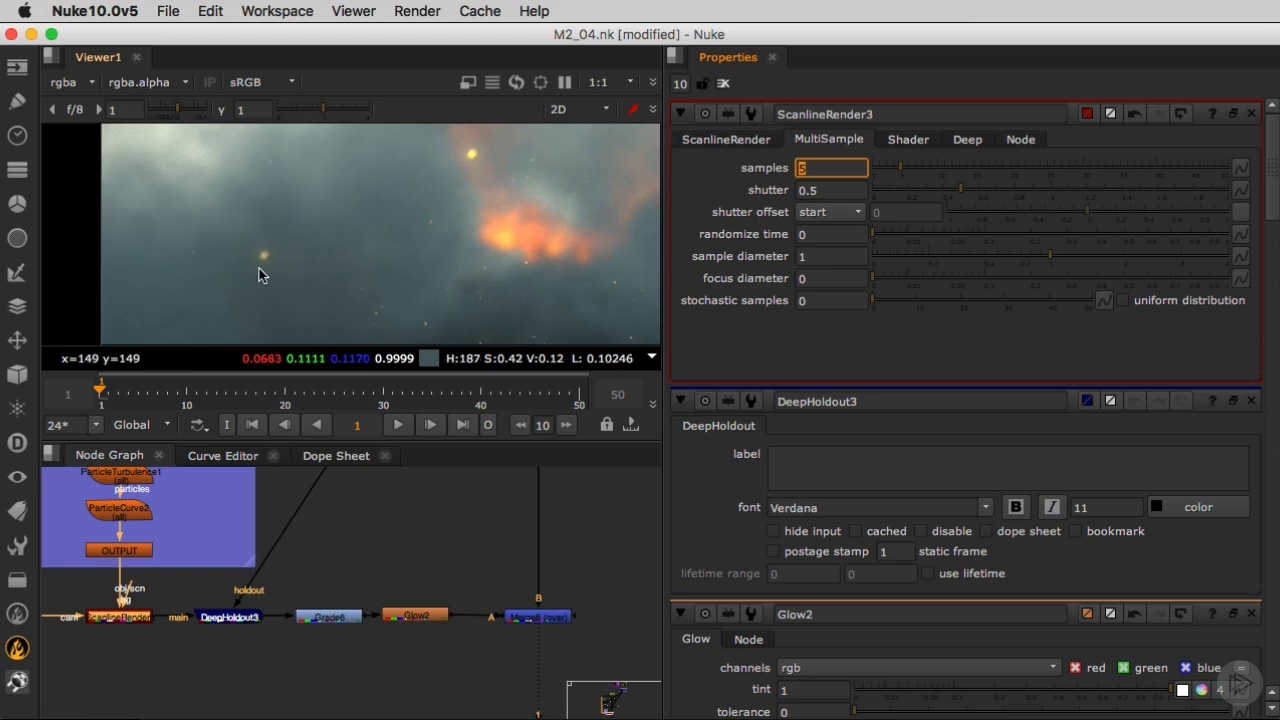
pyautogui.scroll(-5, 344, 268)
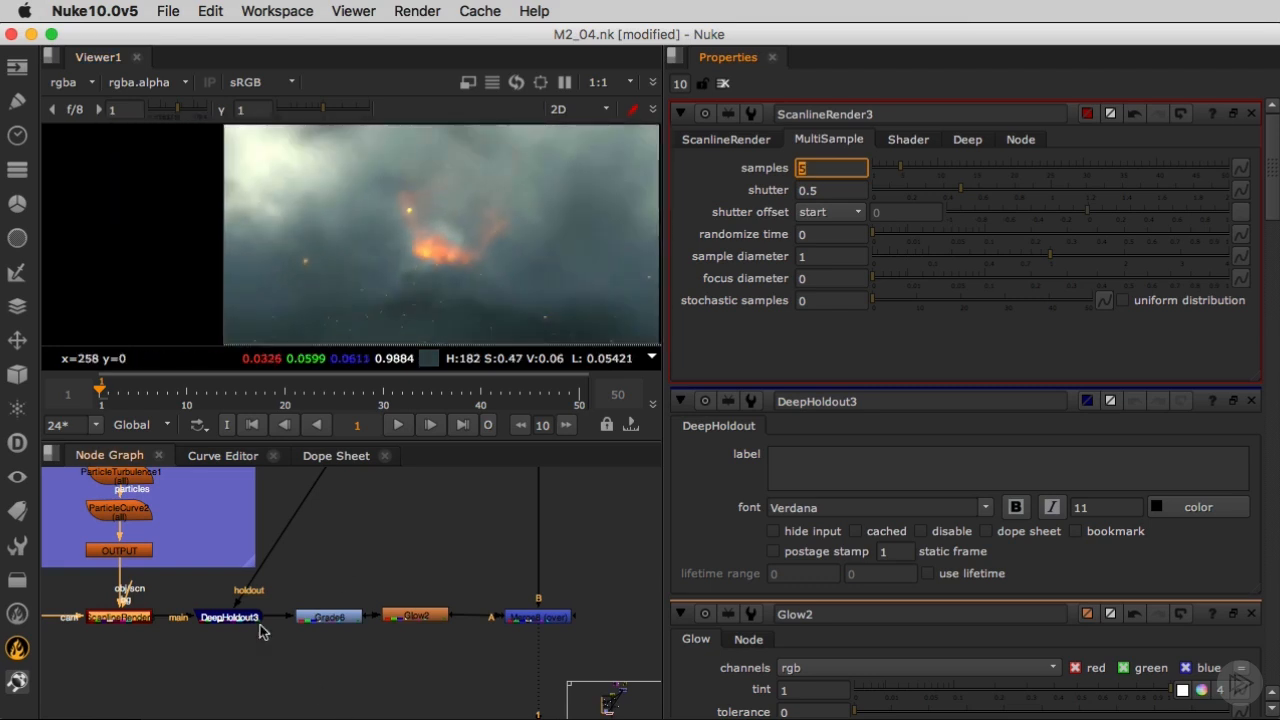
# Add a Write node after the particles' DeepHoldout and create a particles_prc folder inside Precomp for its output.
pyautogui.click(245, 616)
pyautogui.press('w')
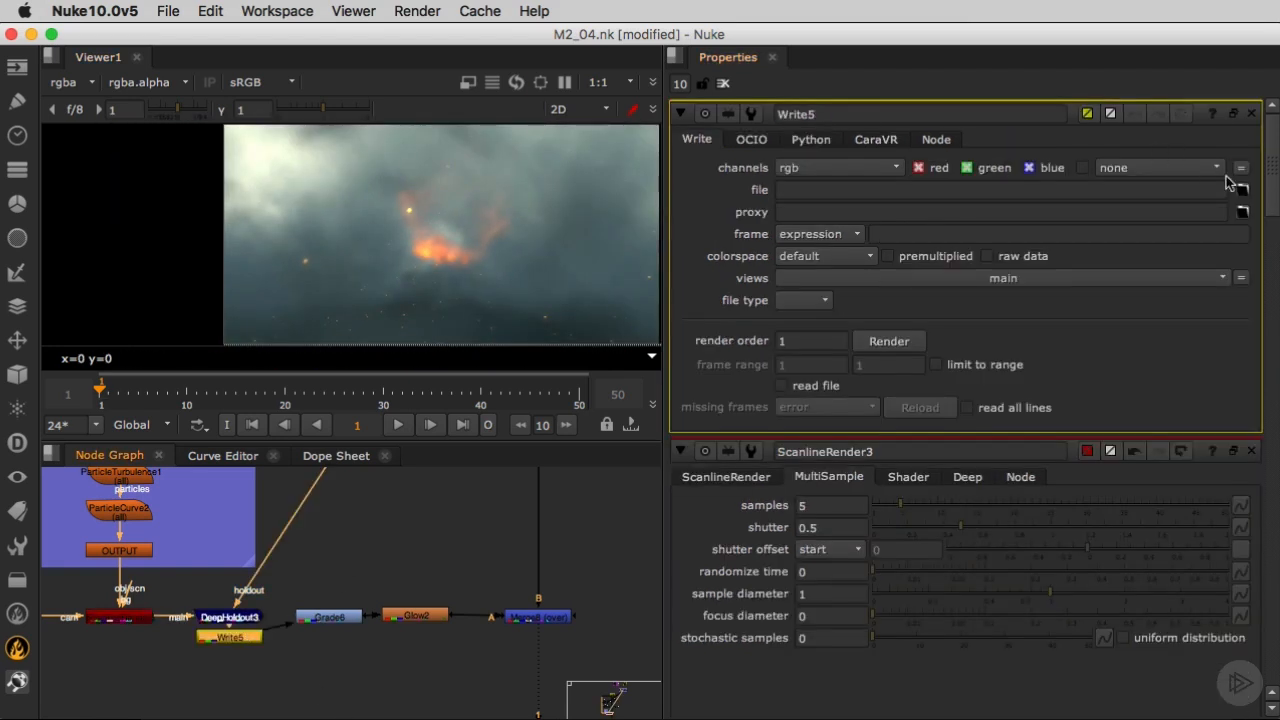
pyautogui.click(1241, 189)
pyautogui.click(285, 238)
pyautogui.doubleClick(460, 143)
pyautogui.click(230, 77)
pyautogui.write('particles_')
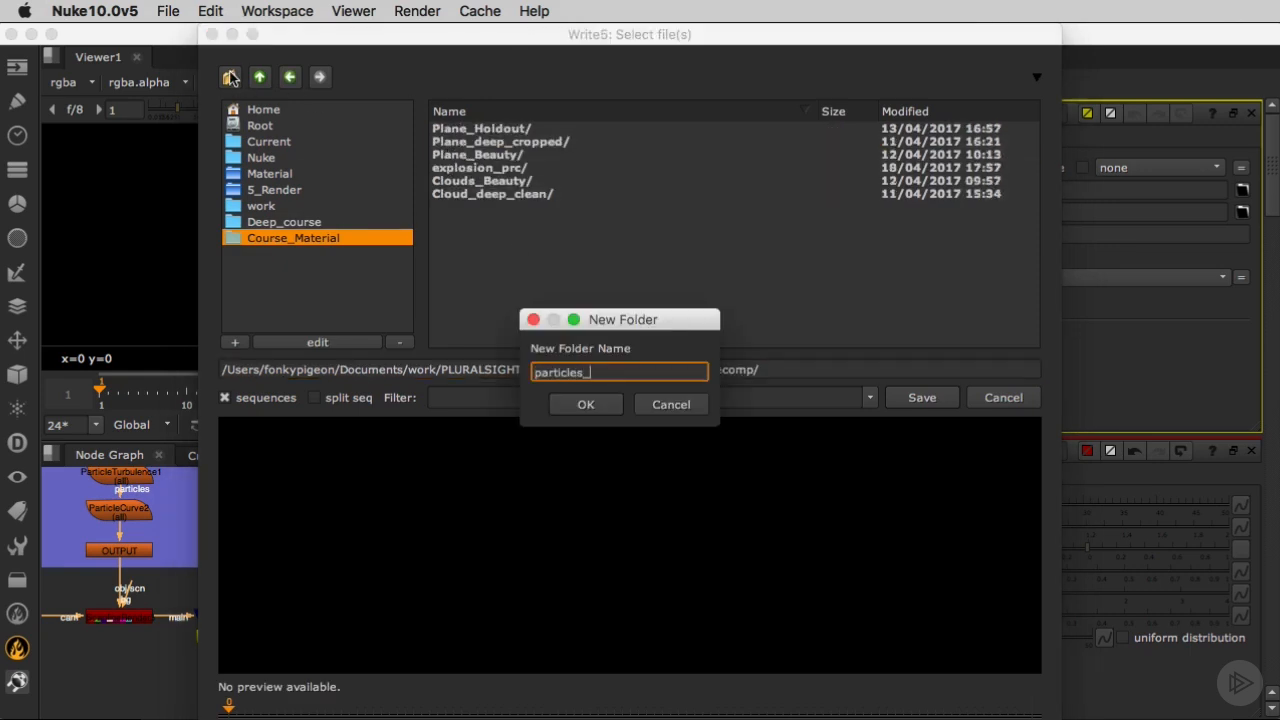
pyautogui.write('prc')
pyautogui.press('Return')
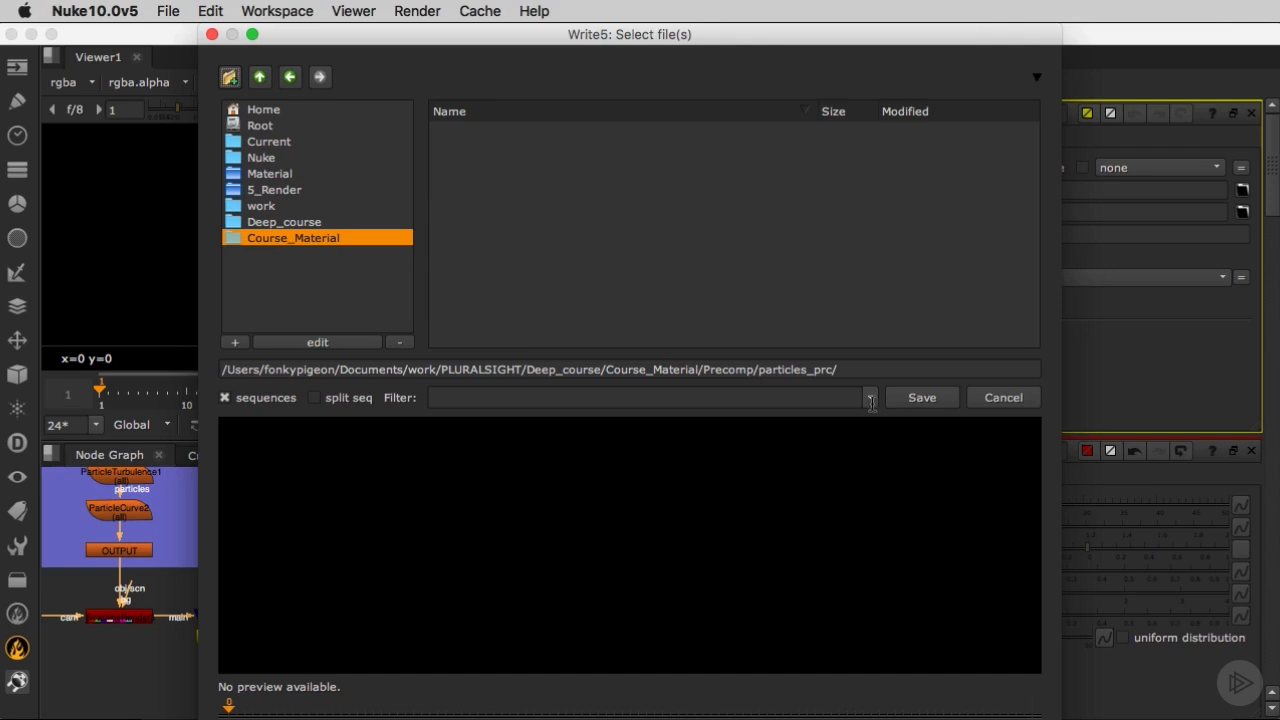
# Set the Write node's output file to particles_prc.###.exr in the particles_prc folder.
pyautogui.click(877, 361)
pyautogui.write('particles_prc')
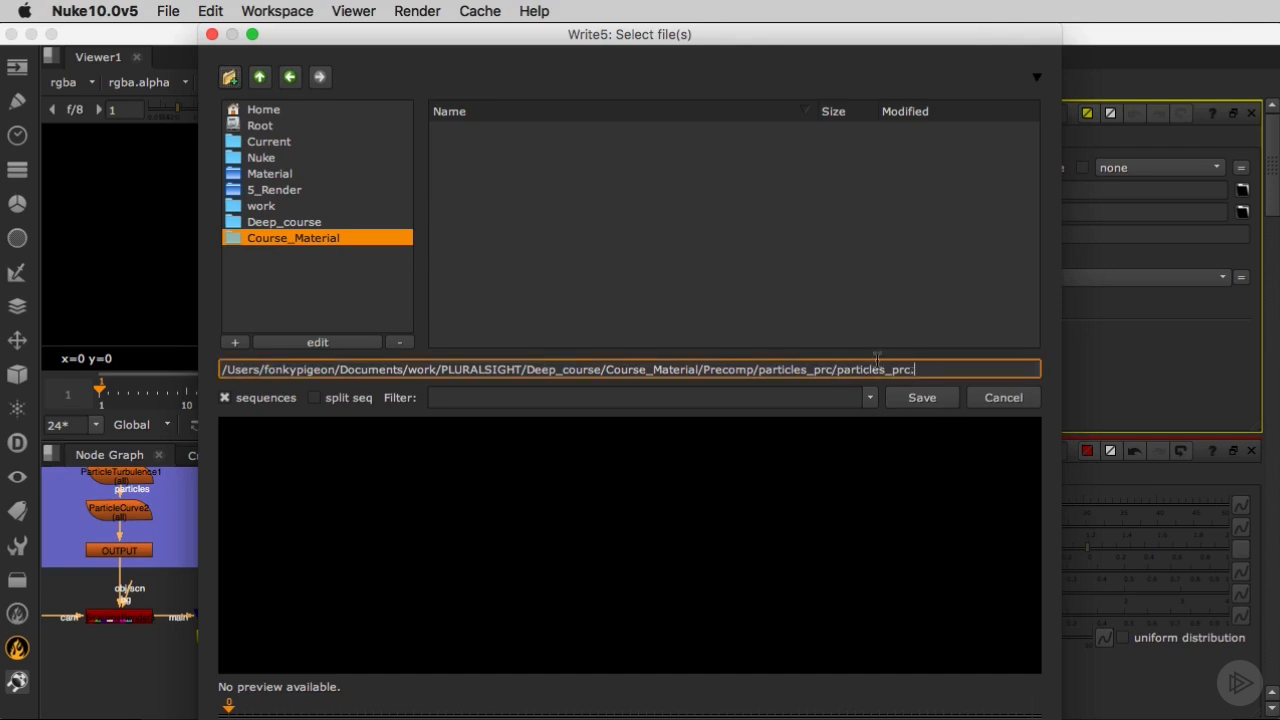
pyautogui.write('.###.exr')
pyautogui.press('Return')
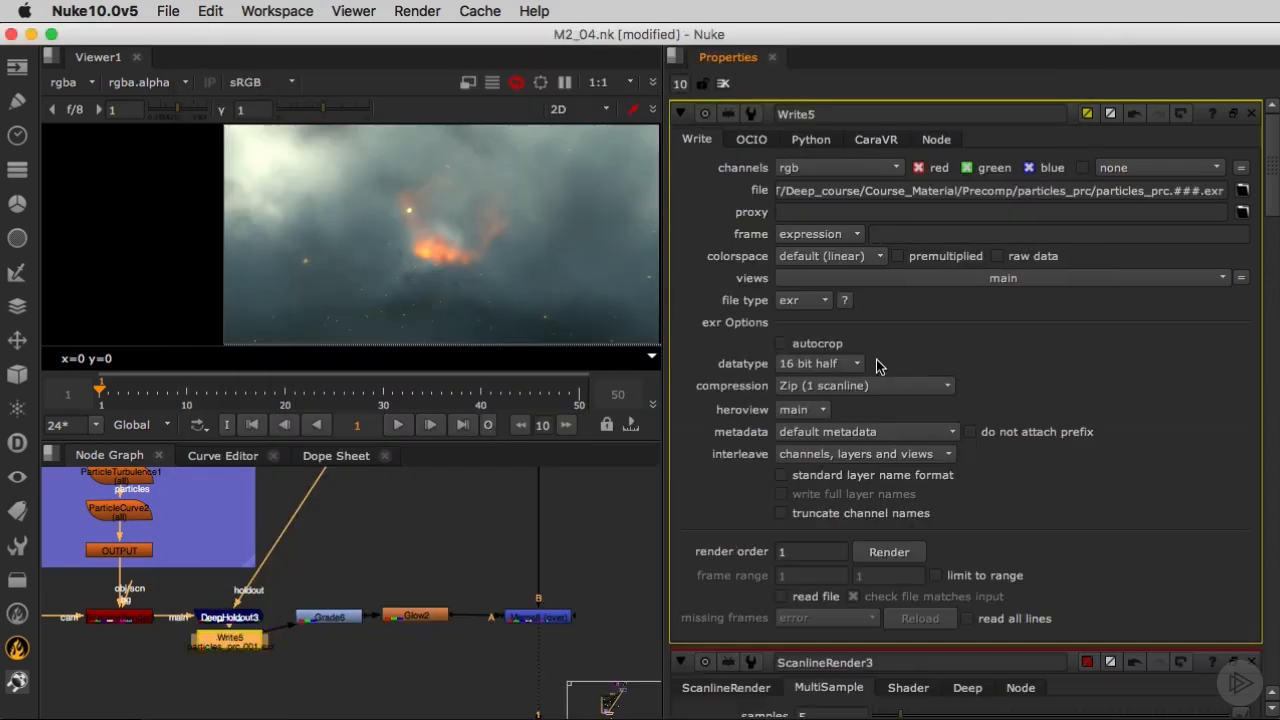
# Set the Write node's channels to rgba and render frames 1-50.
pyautogui.click(800, 168)
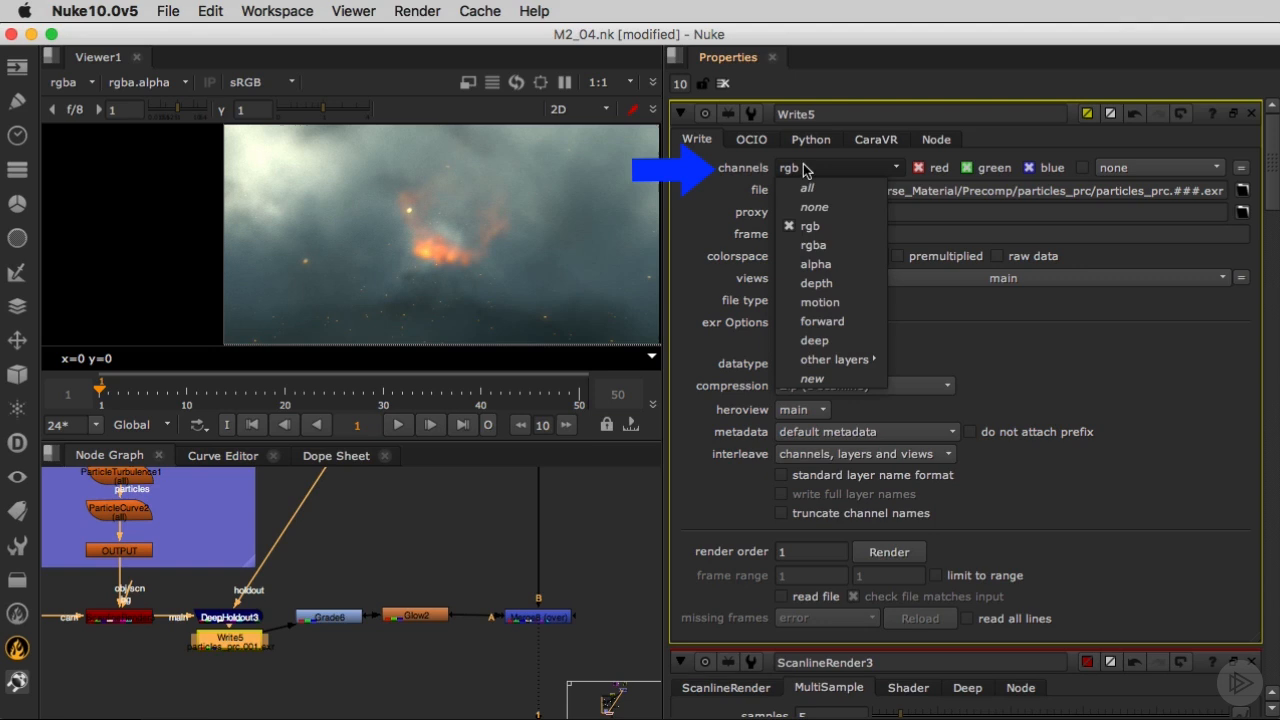
pyautogui.click(797, 250)
pyautogui.click(886, 551)
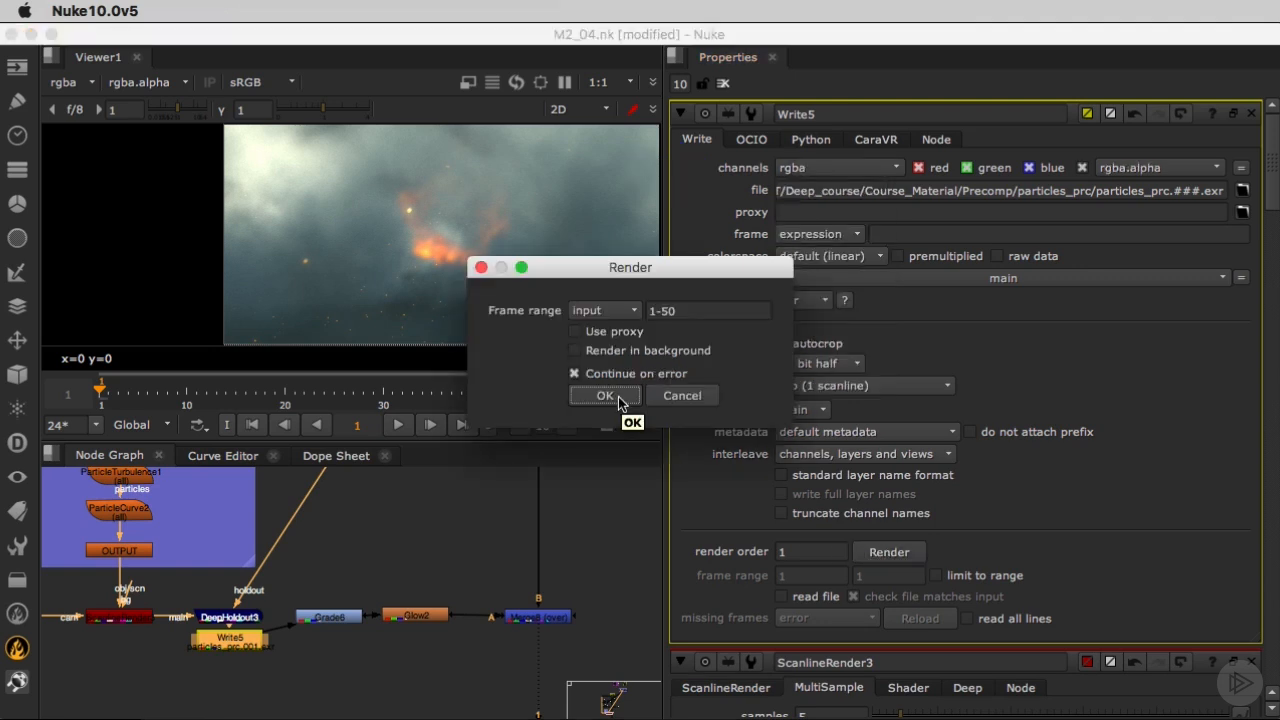
pyautogui.click(605, 395)
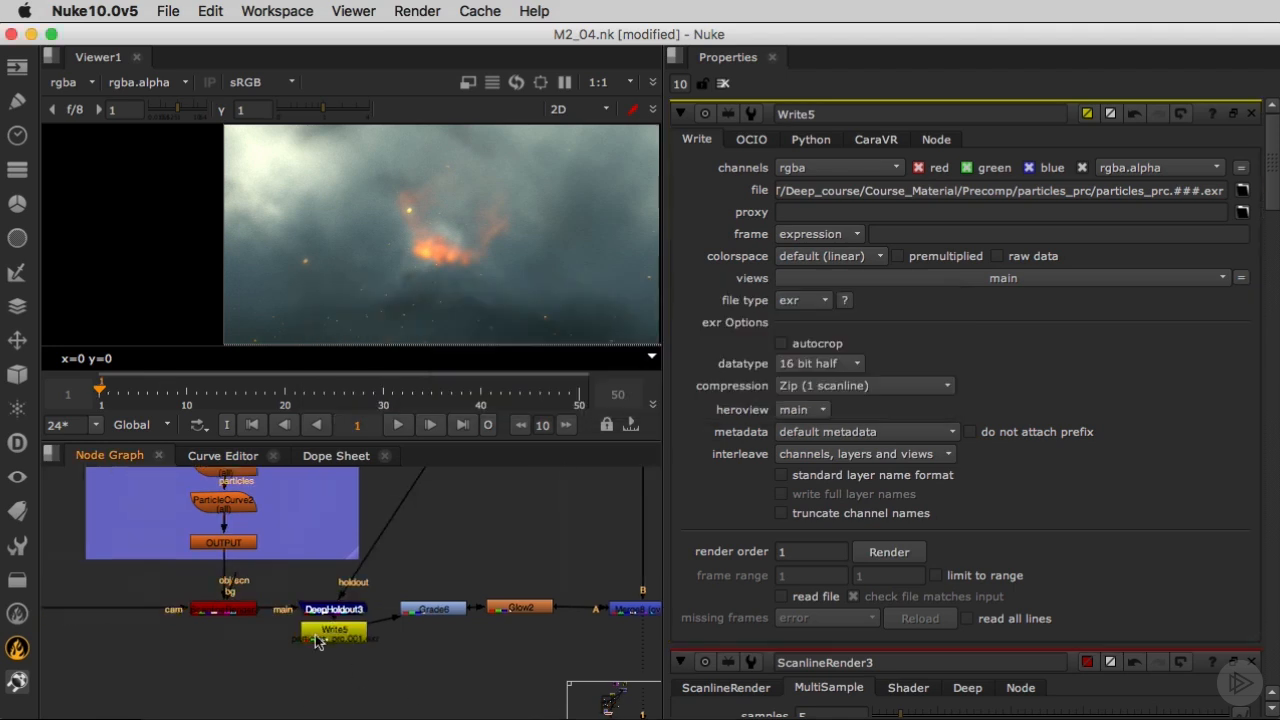
# Read in the rendered particles_prc.###.exr sequence and connect it to the Grade in place of the live particle branch.
pyautogui.press('r')
pyautogui.press('Return')
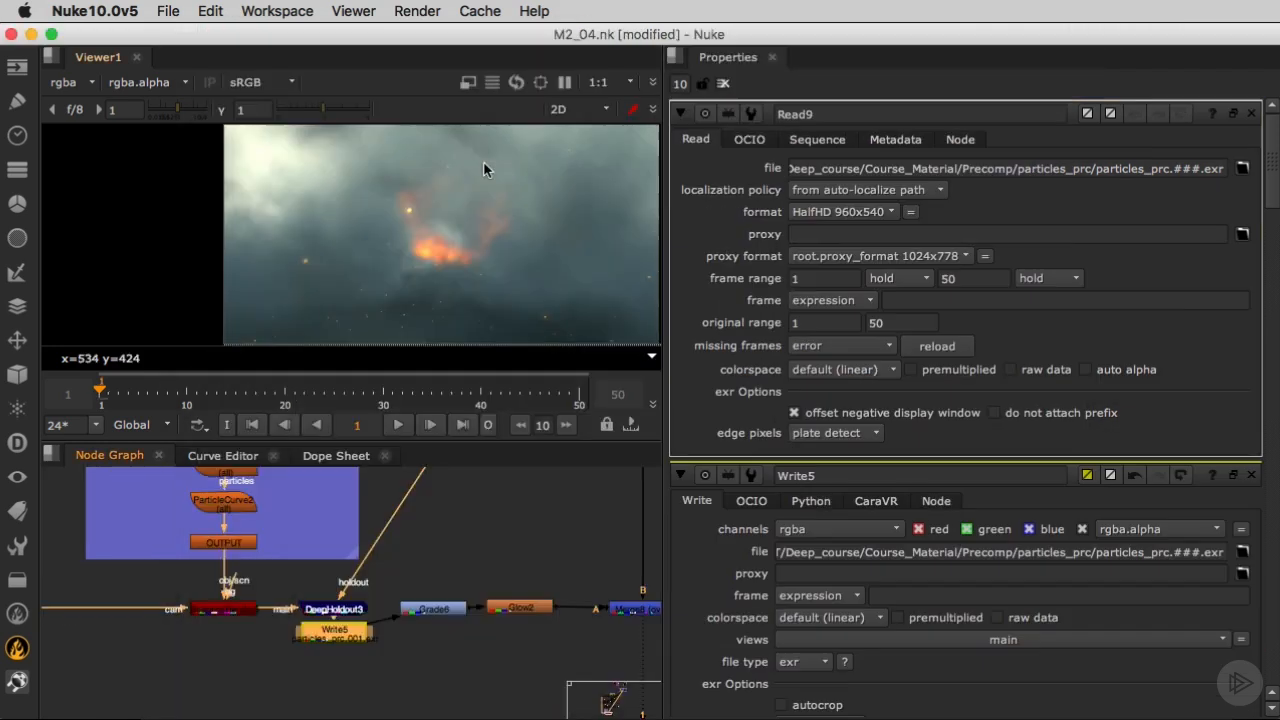
pyautogui.moveTo(380, 621); pyautogui.dragTo(470, 546)
pyautogui.moveTo(491, 648); pyautogui.dragTo(454, 658, button='middle')
# Play the composite in the enlarged viewer to review the precomposed particles in motion.
pyautogui.moveTo(424, 285); pyautogui.dragTo(346, 293, button='middle')
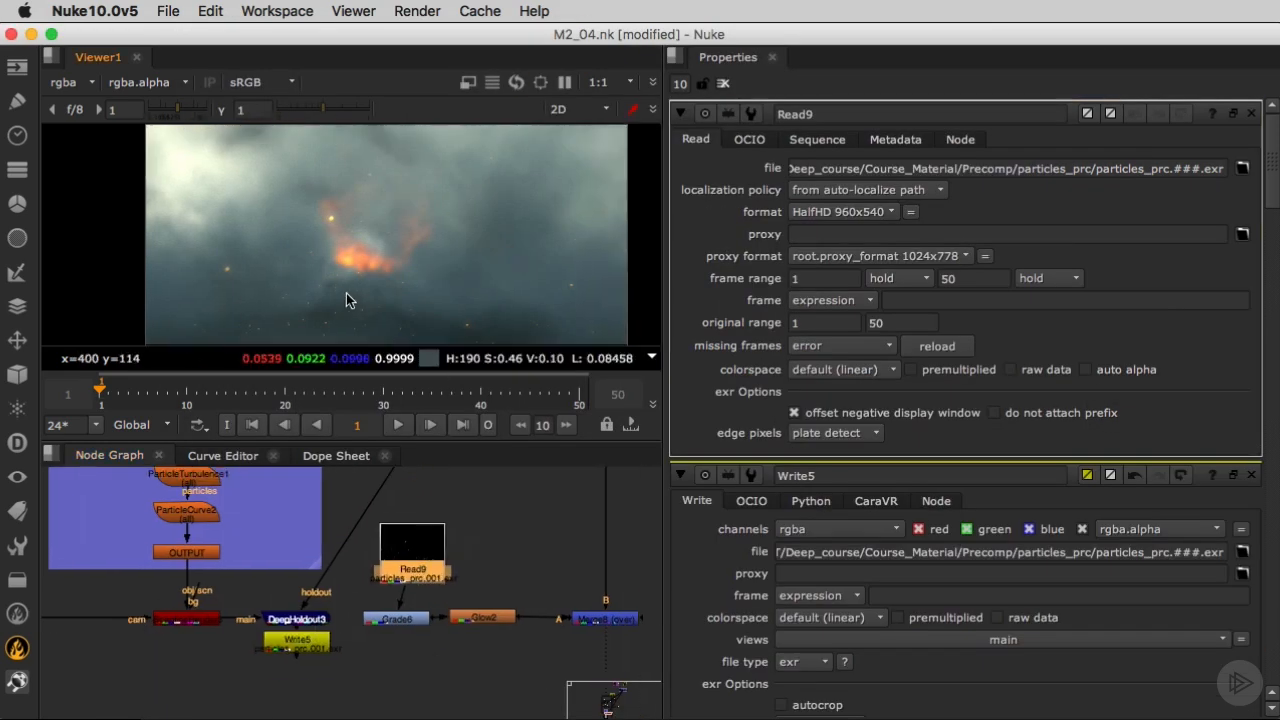
pyautogui.press('l')
pyautogui.press('space')
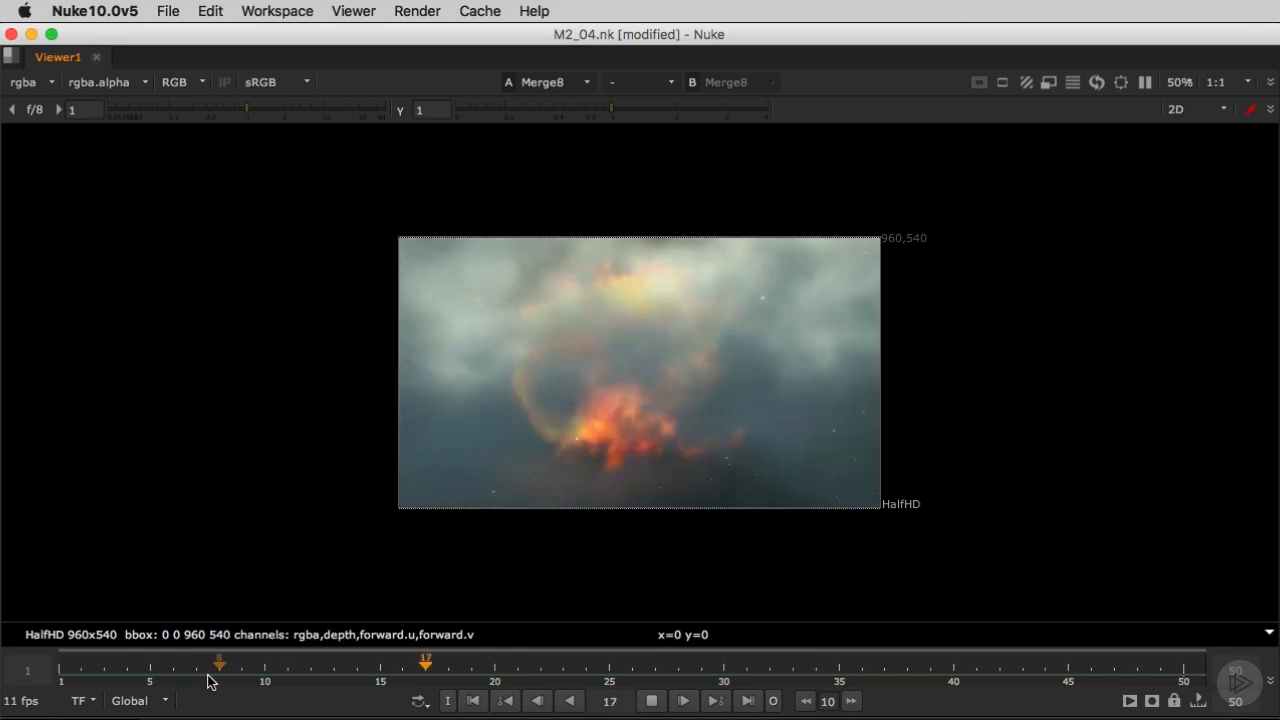